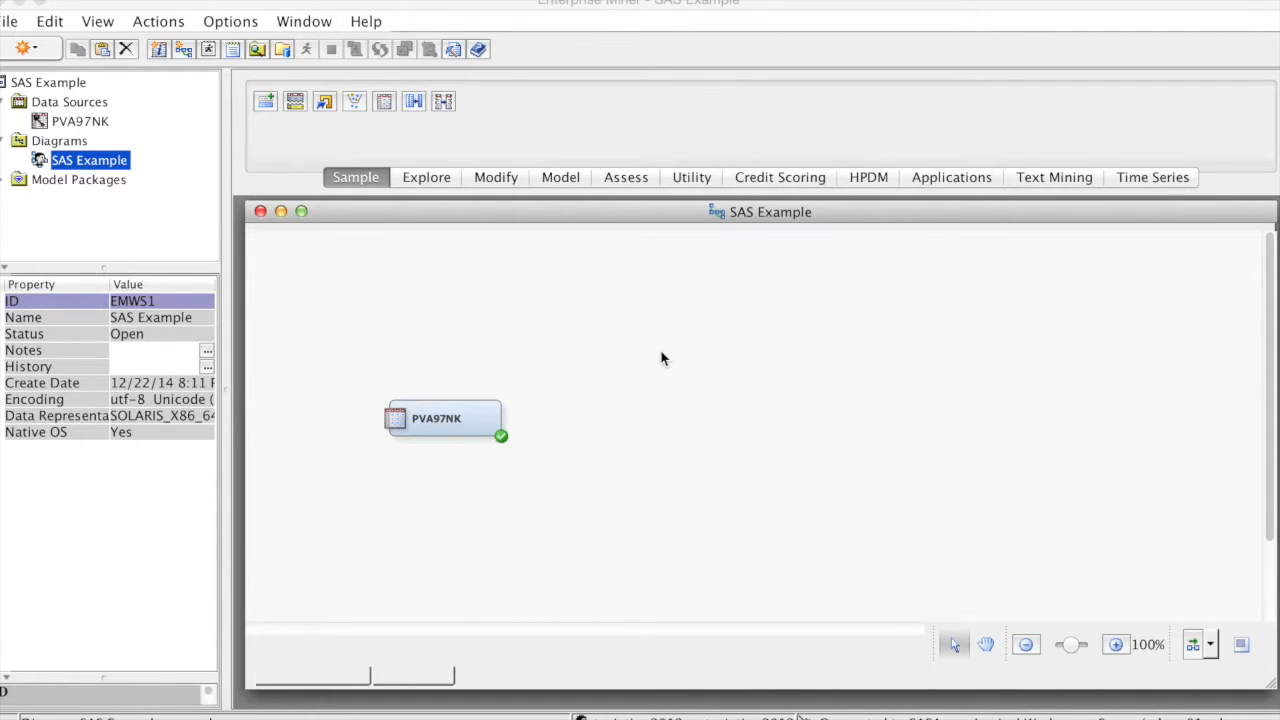
# Reposition the PVA97NK node to make room, add a StatExplore node beside it, and connect PVA97NK to StatExplore
pyautogui.moveTo(436, 414); pyautogui.dragTo(340, 407)
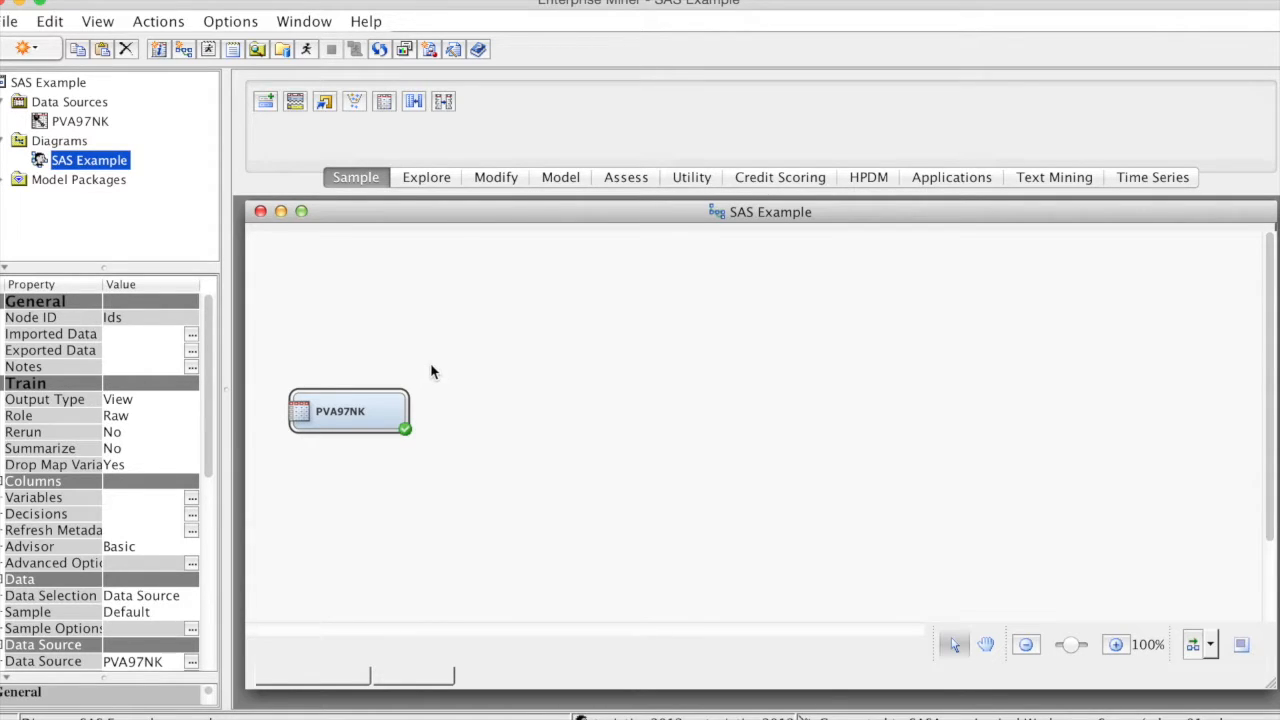
pyautogui.click(426, 178)
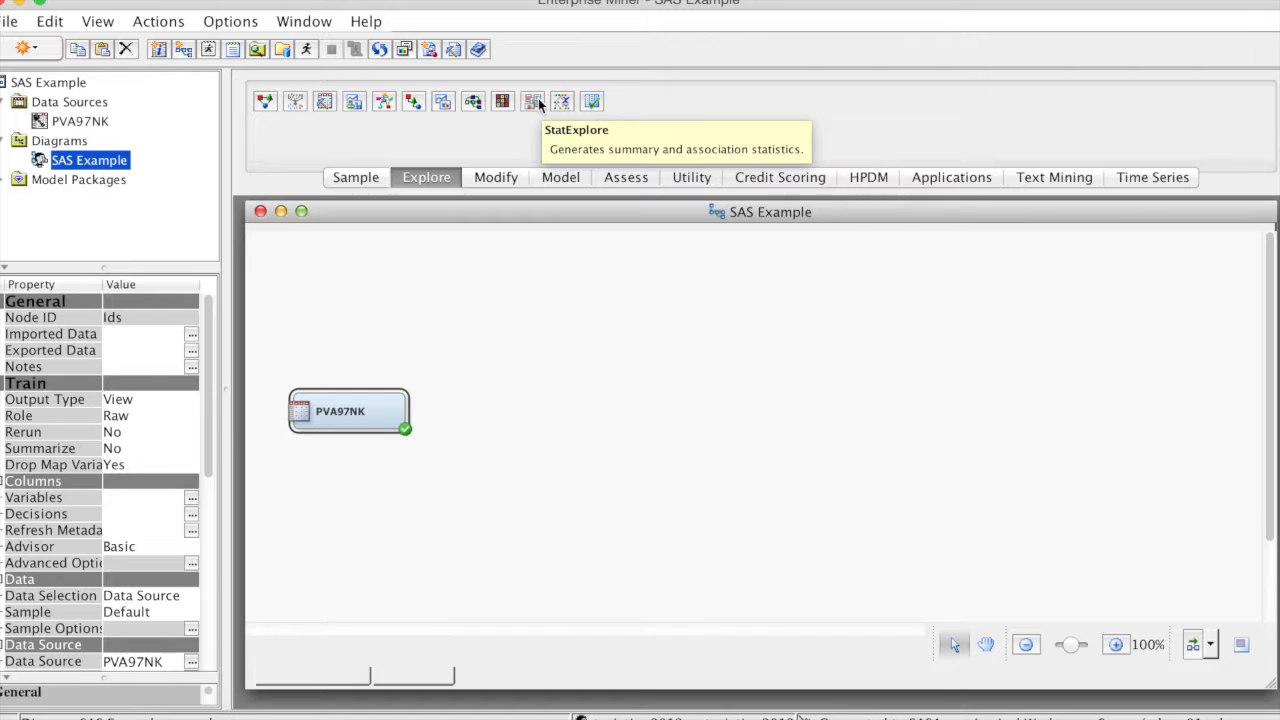
pyautogui.moveTo(538, 104); pyautogui.dragTo(584, 414)
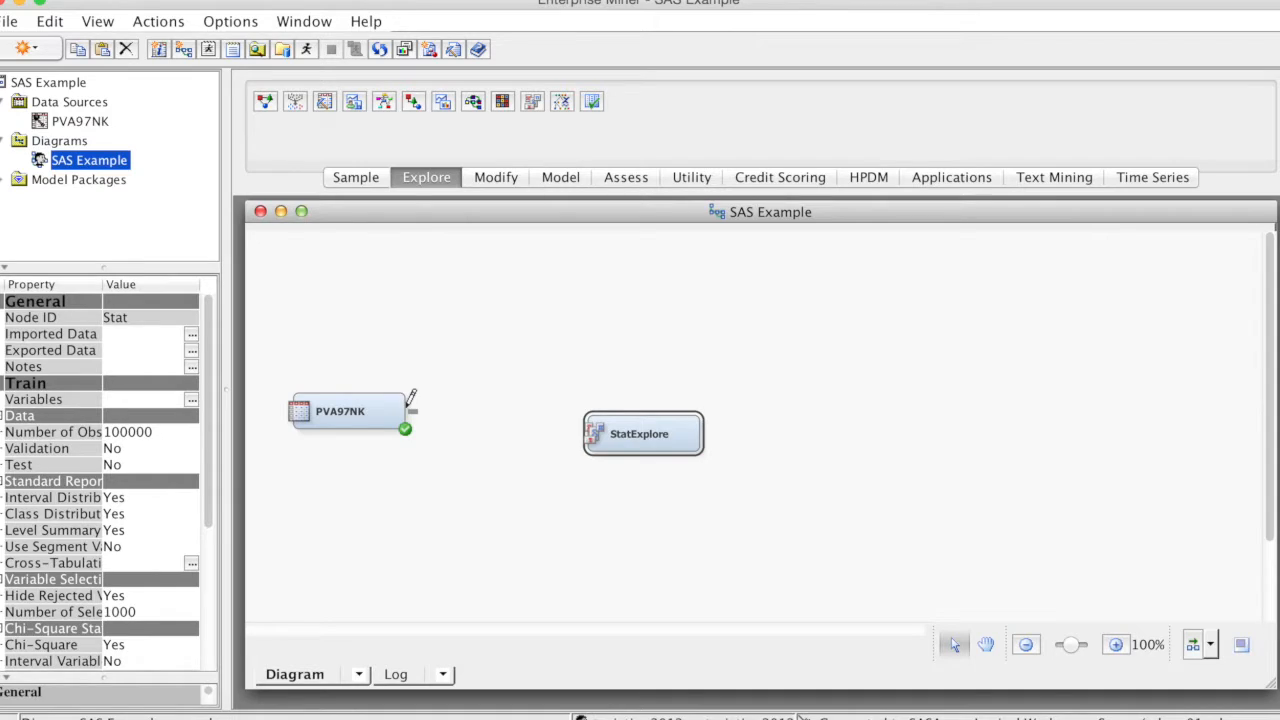
pyautogui.moveTo(408, 404); pyautogui.dragTo(592, 430)
# Set the StatExplore node's Number of Observations property to ALL
pyautogui.moveTo(208, 418); pyautogui.dragTo(208, 436)
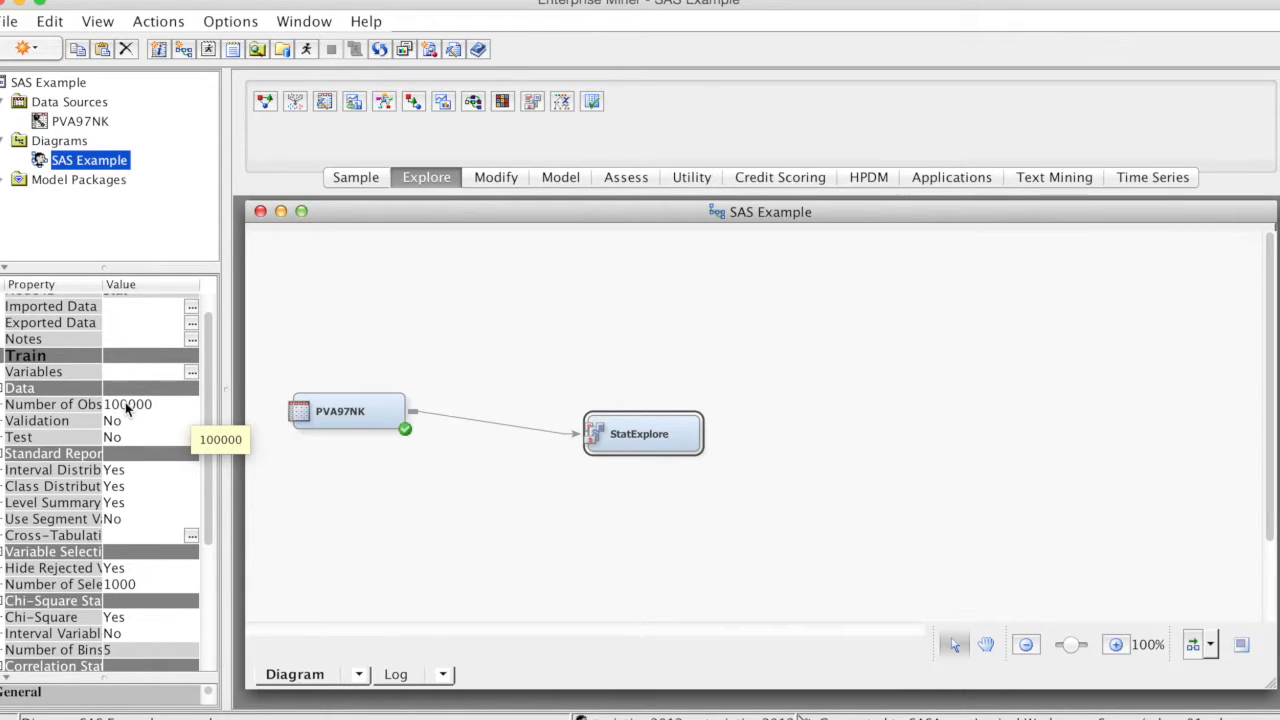
pyautogui.click(192, 406)
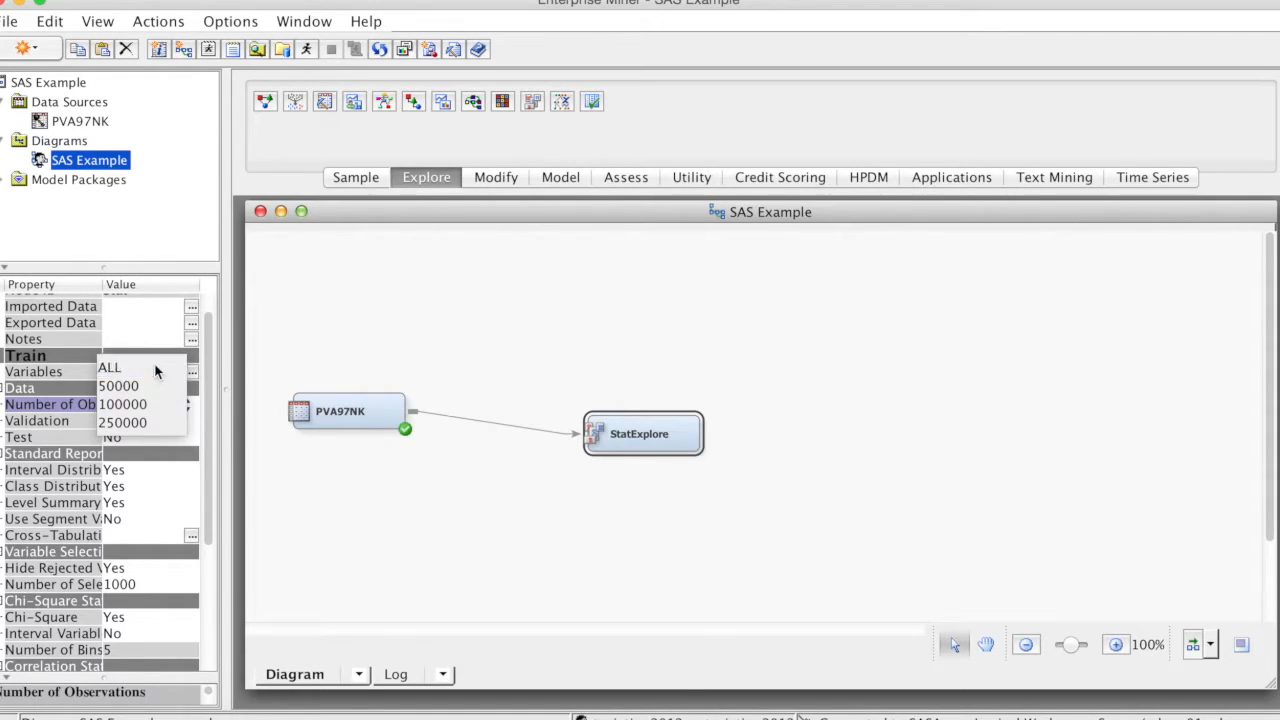
pyautogui.click(156, 368)
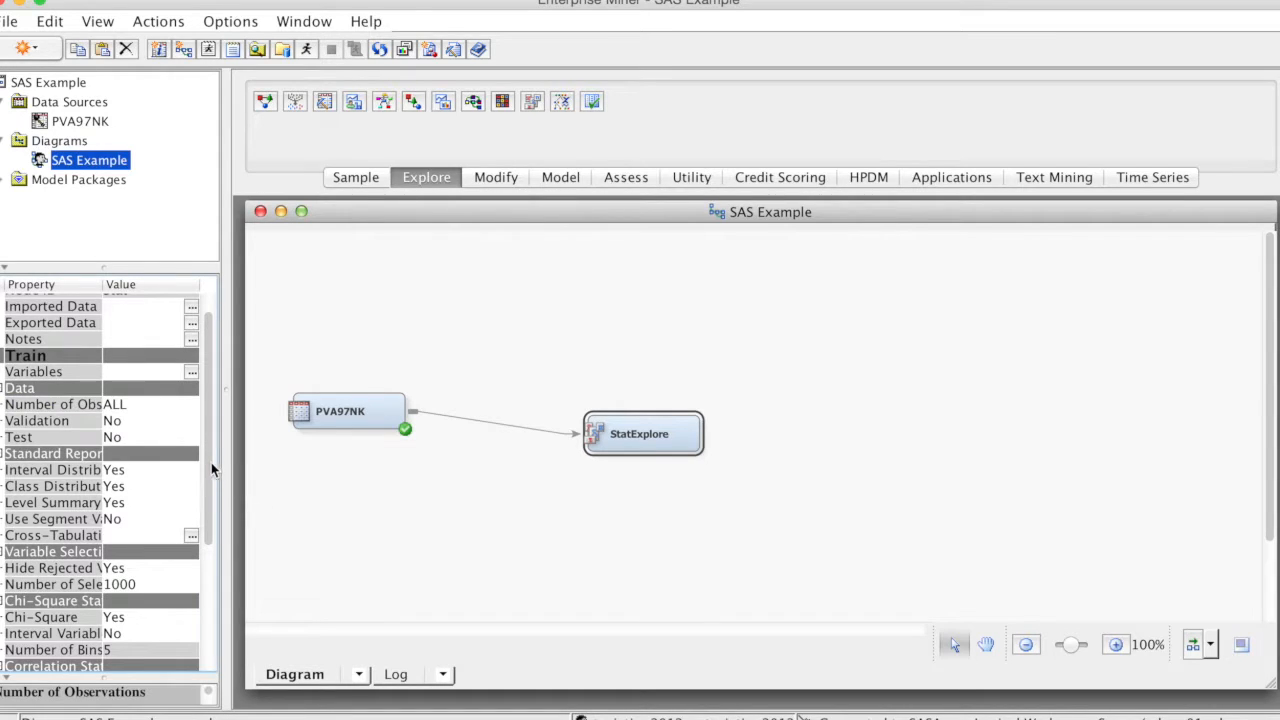
# Set Interval Variables to Yes in the StatExplore node's Chi-Square Statistics properties
pyautogui.moveTo(208, 454); pyautogui.dragTo(217, 538)
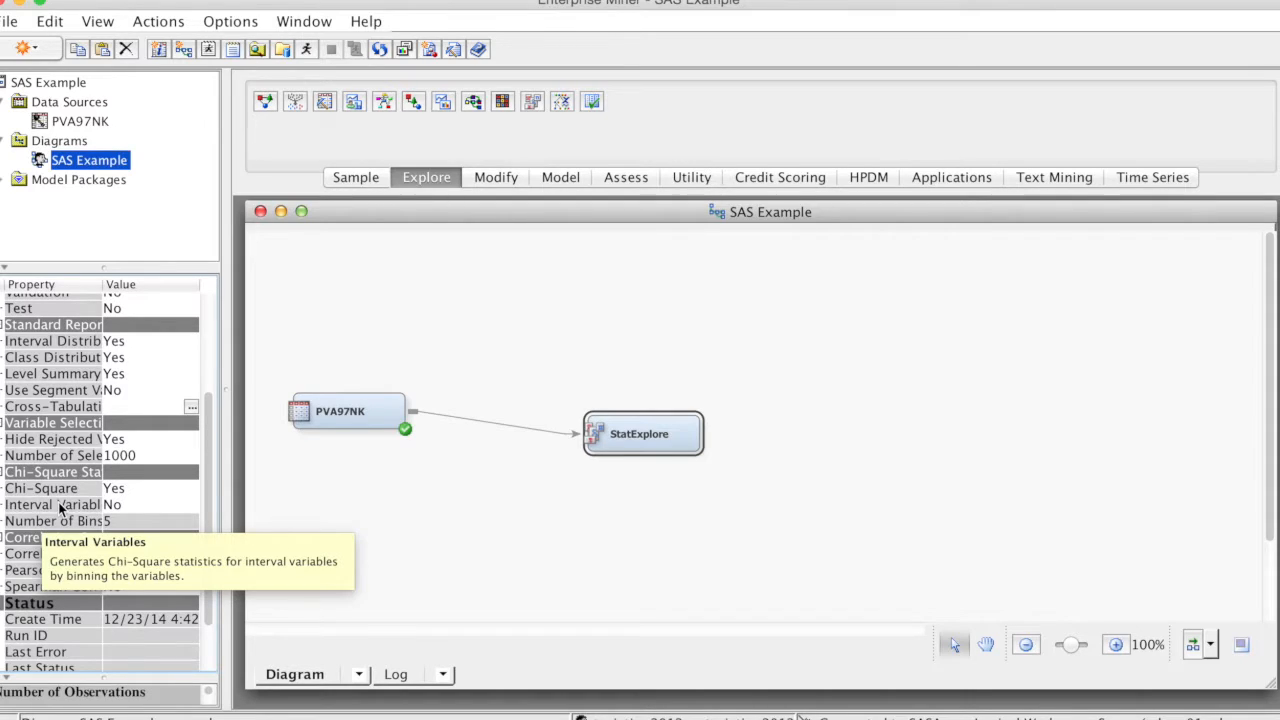
pyautogui.click(194, 510)
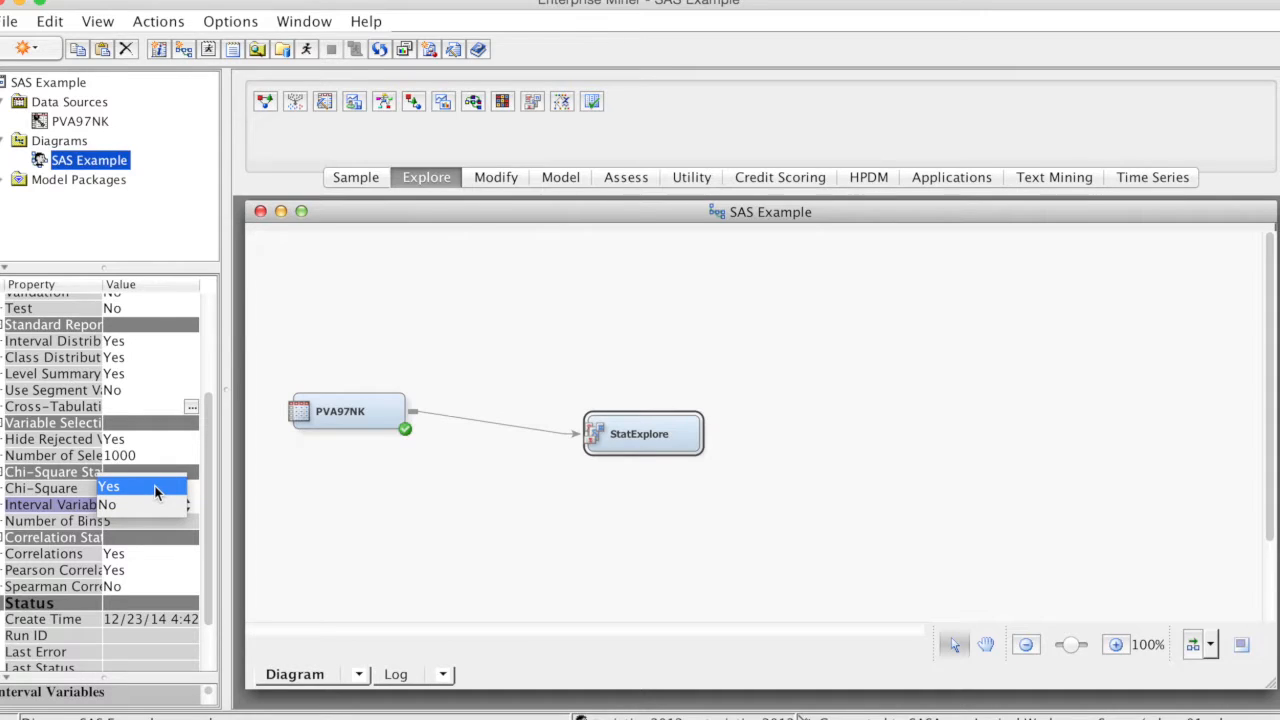
pyautogui.click(155, 488)
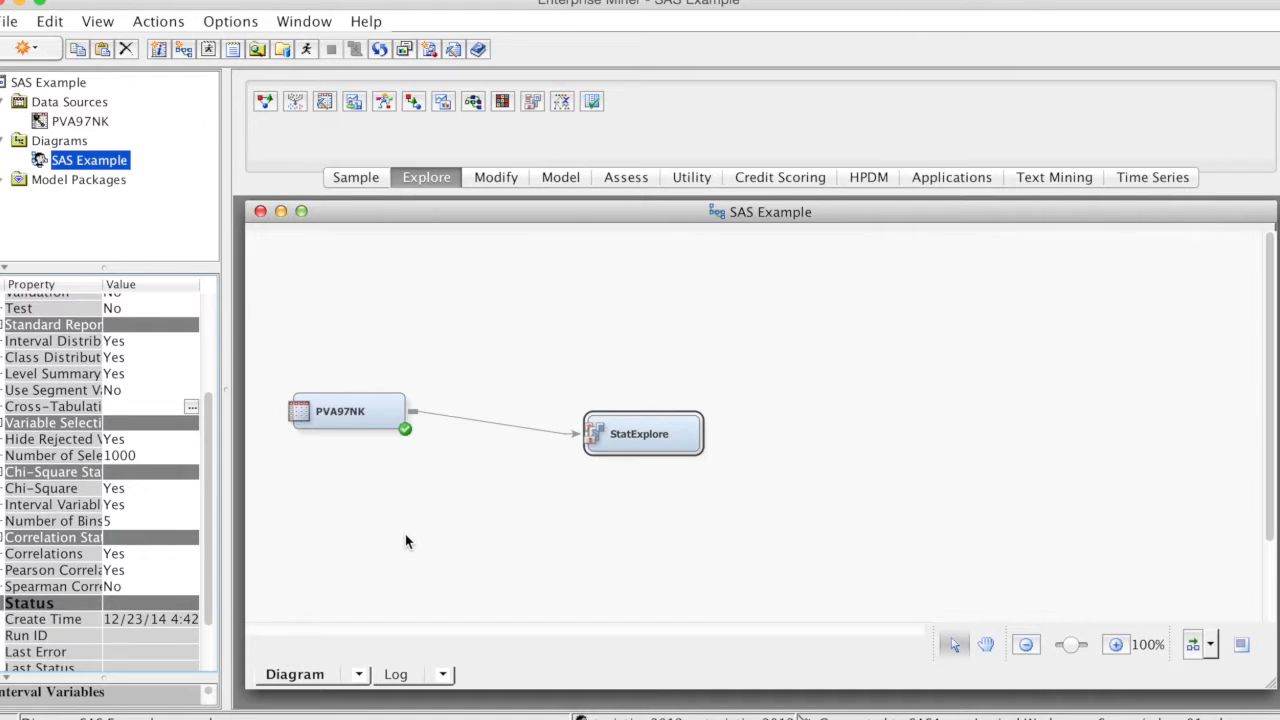
# Run the path through the StatExplore node and dismiss the run status message
pyautogui.rightClick(688, 449)
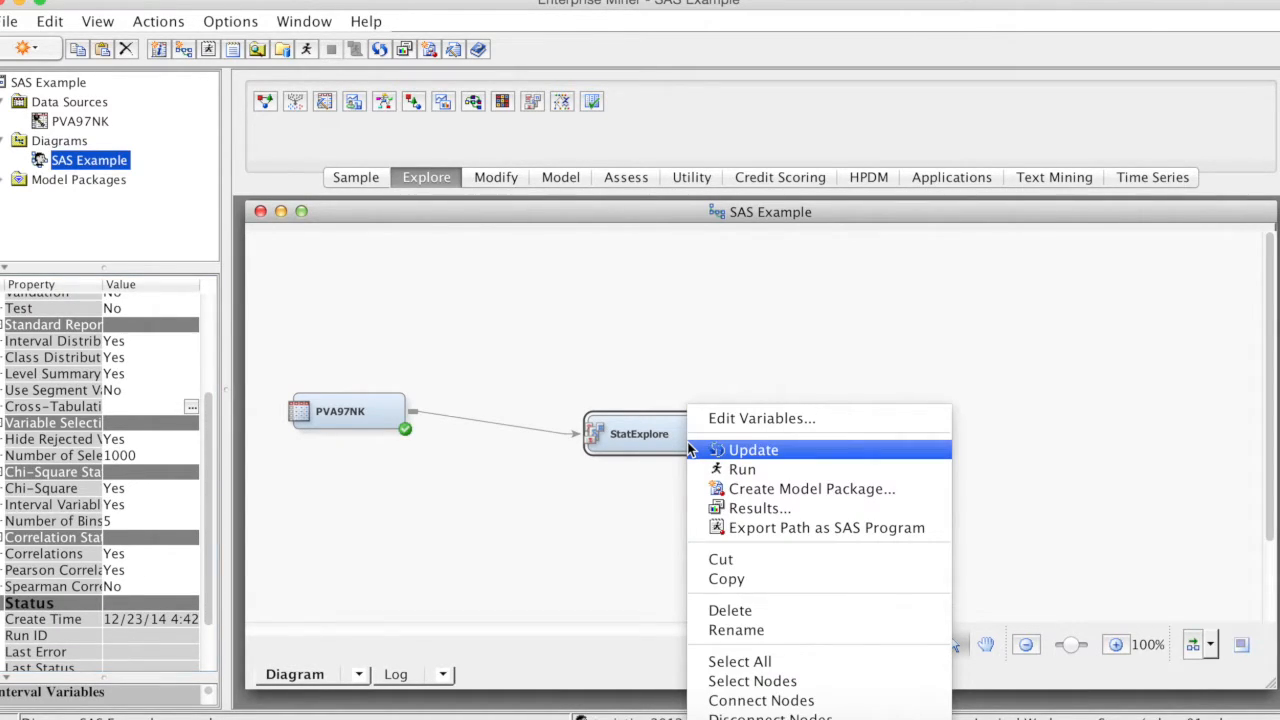
pyautogui.click(717, 471)
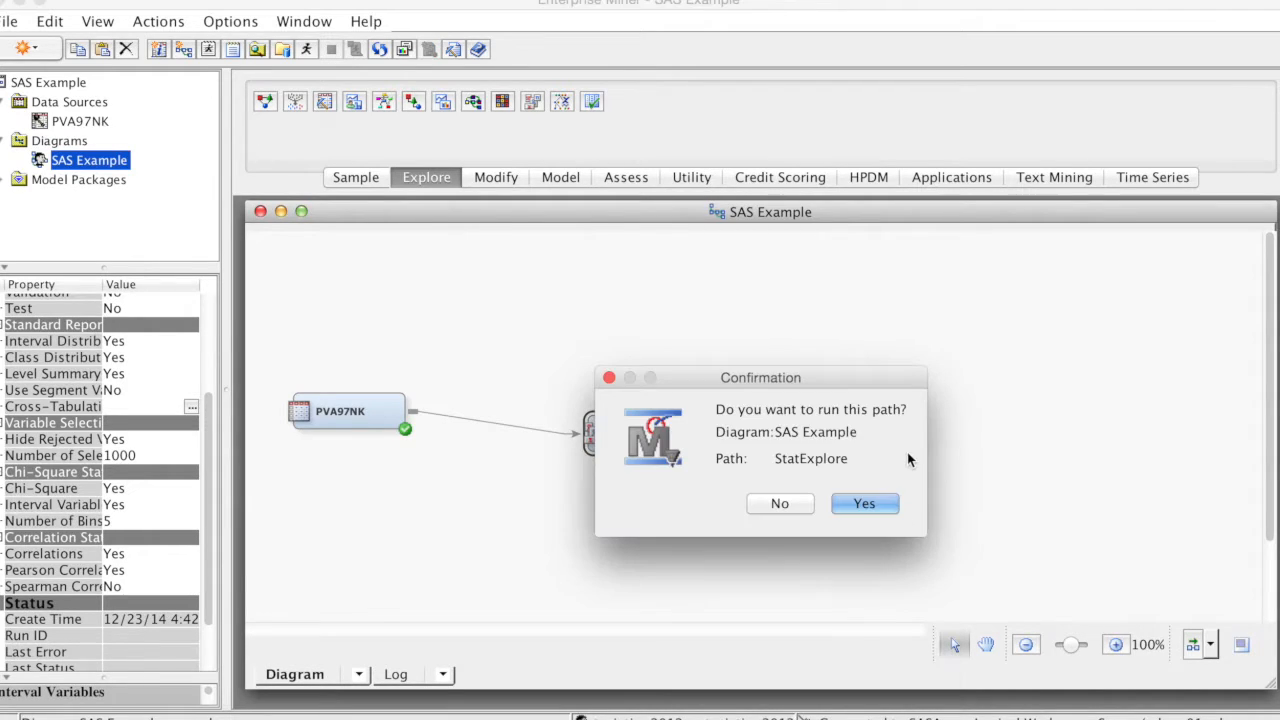
pyautogui.click(866, 503)
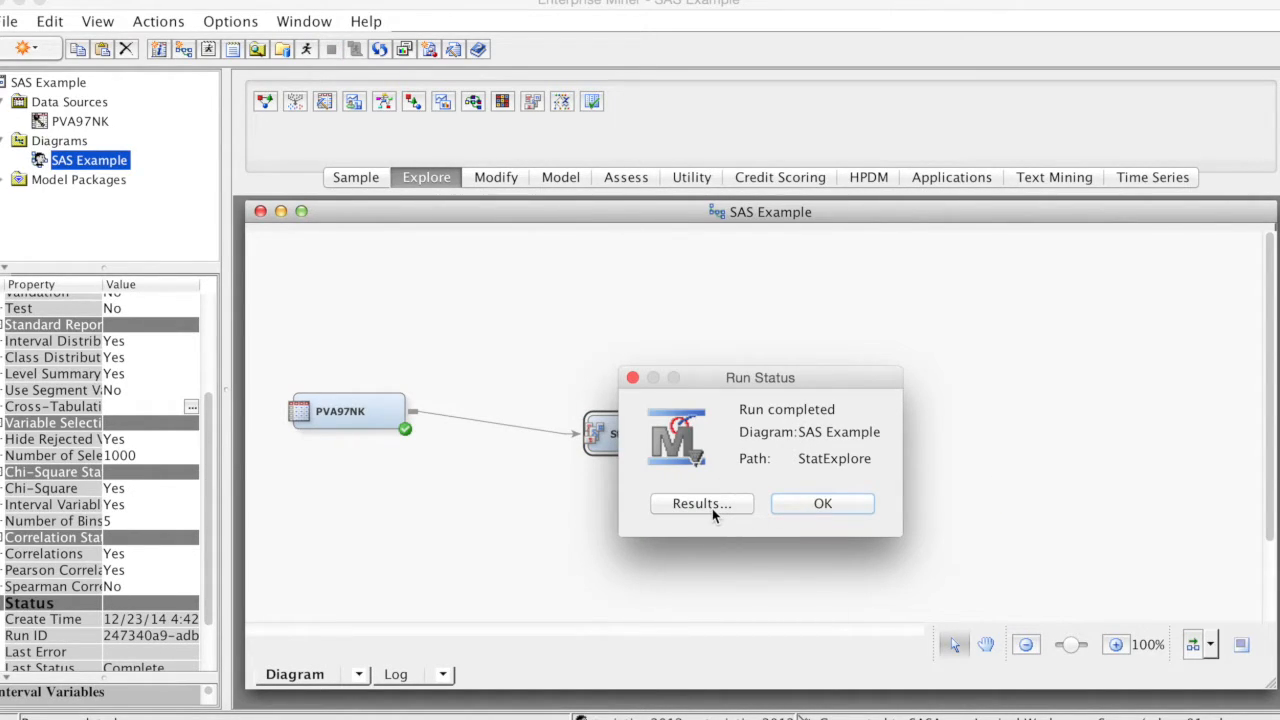
pyautogui.click(816, 504)
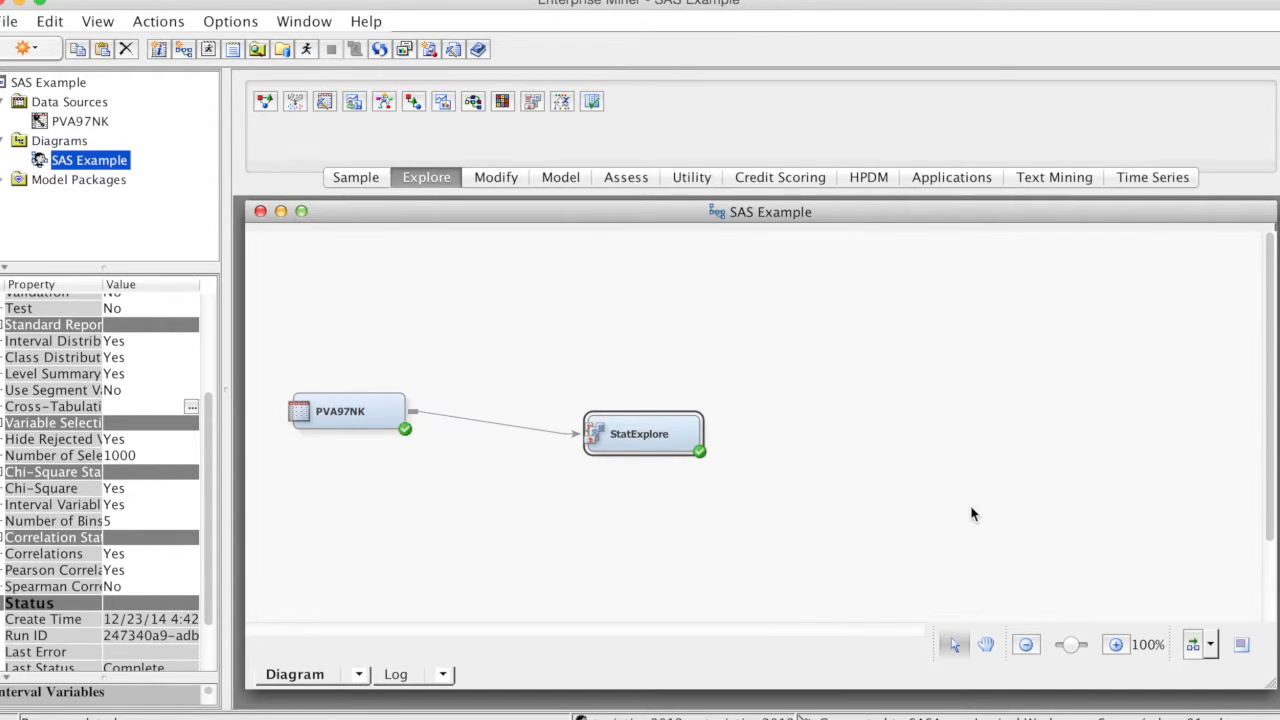
# Open the StatExplore node's results and enlarge the results window
pyautogui.rightClick(686, 438)
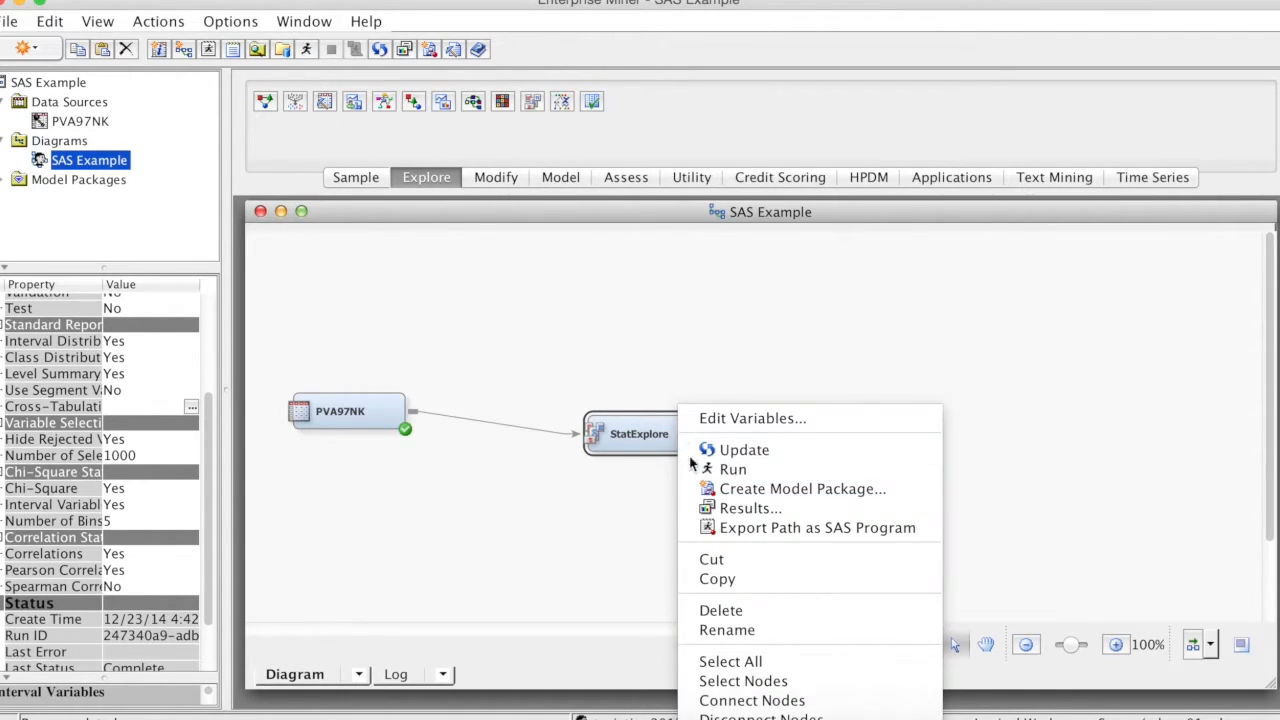
pyautogui.click(723, 509)
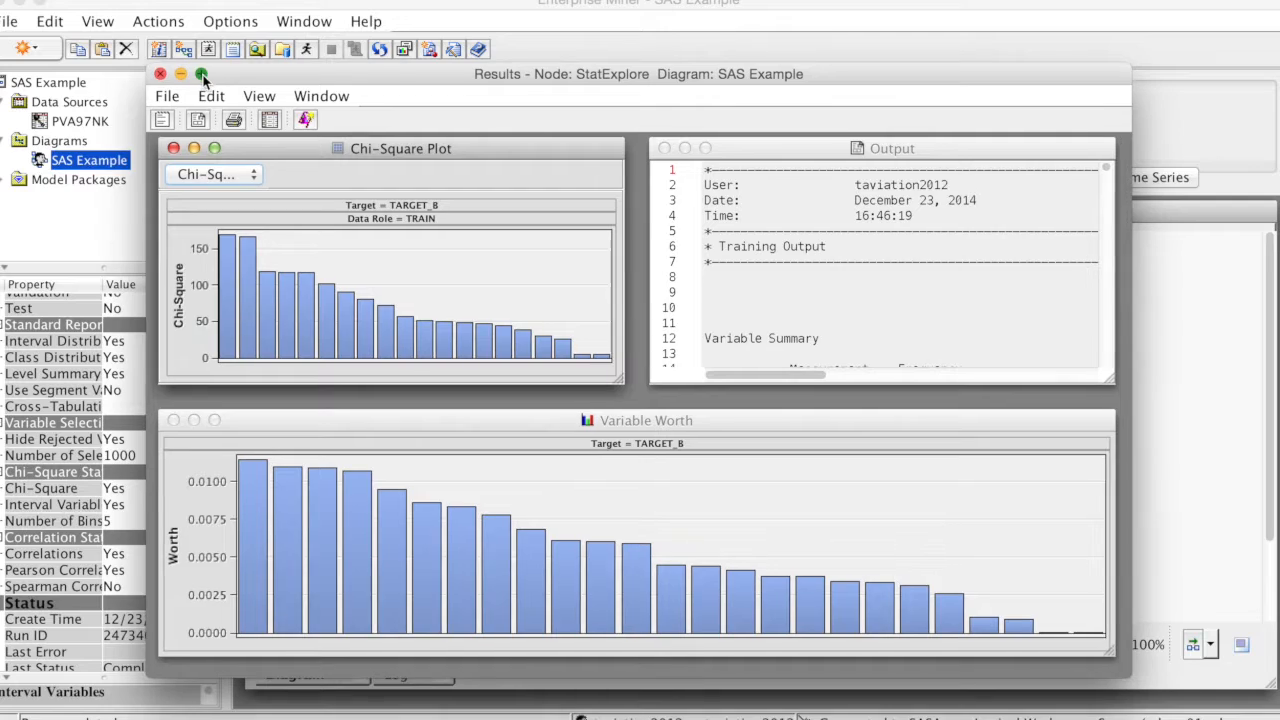
pyautogui.click(207, 75)
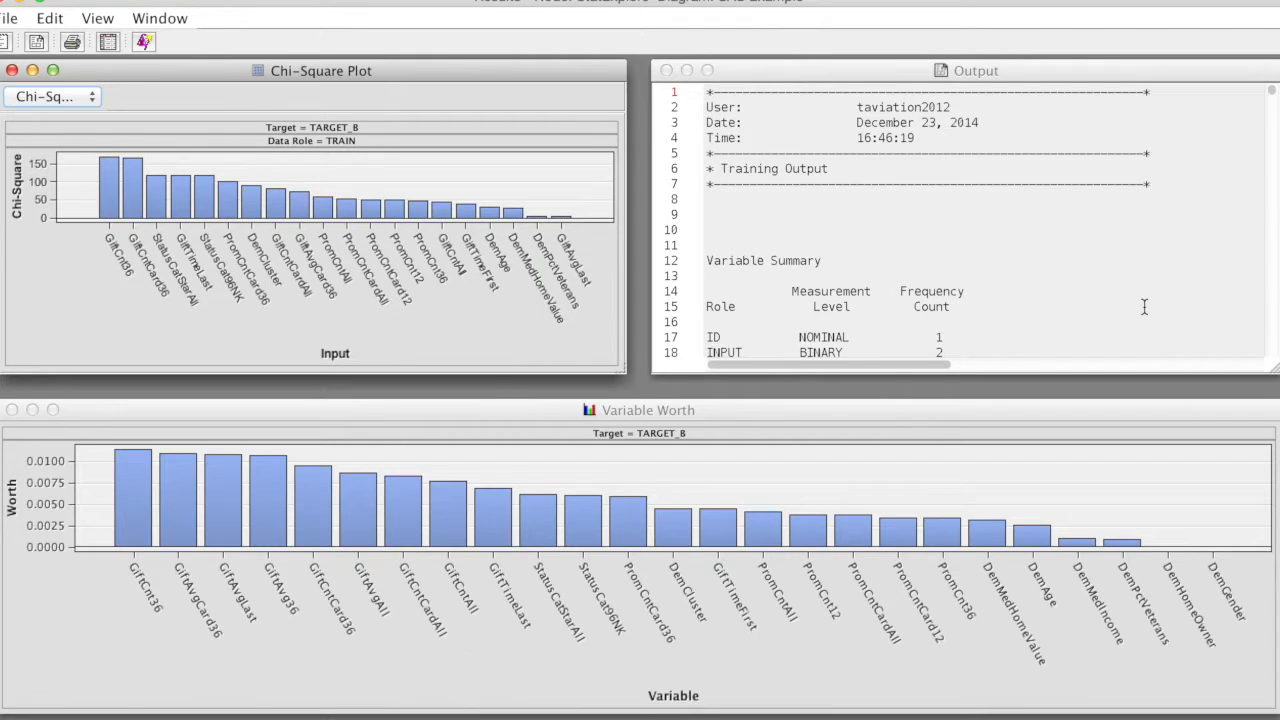
# Review the variable summary, variable levels summary and class variable summary statistics in the StatExplore output
pyautogui.click(1104, 260)
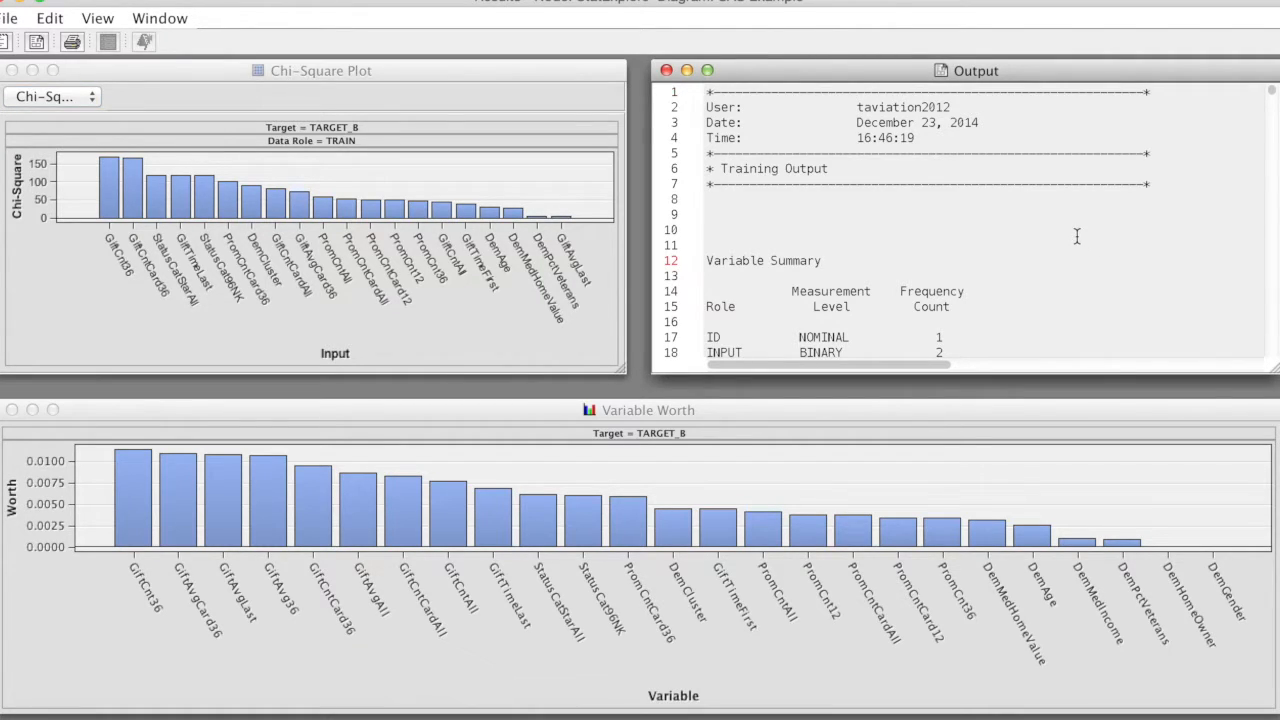
pyautogui.scroll(-5, 1080, 235)
pyautogui.scroll(-13, 1080, 230)
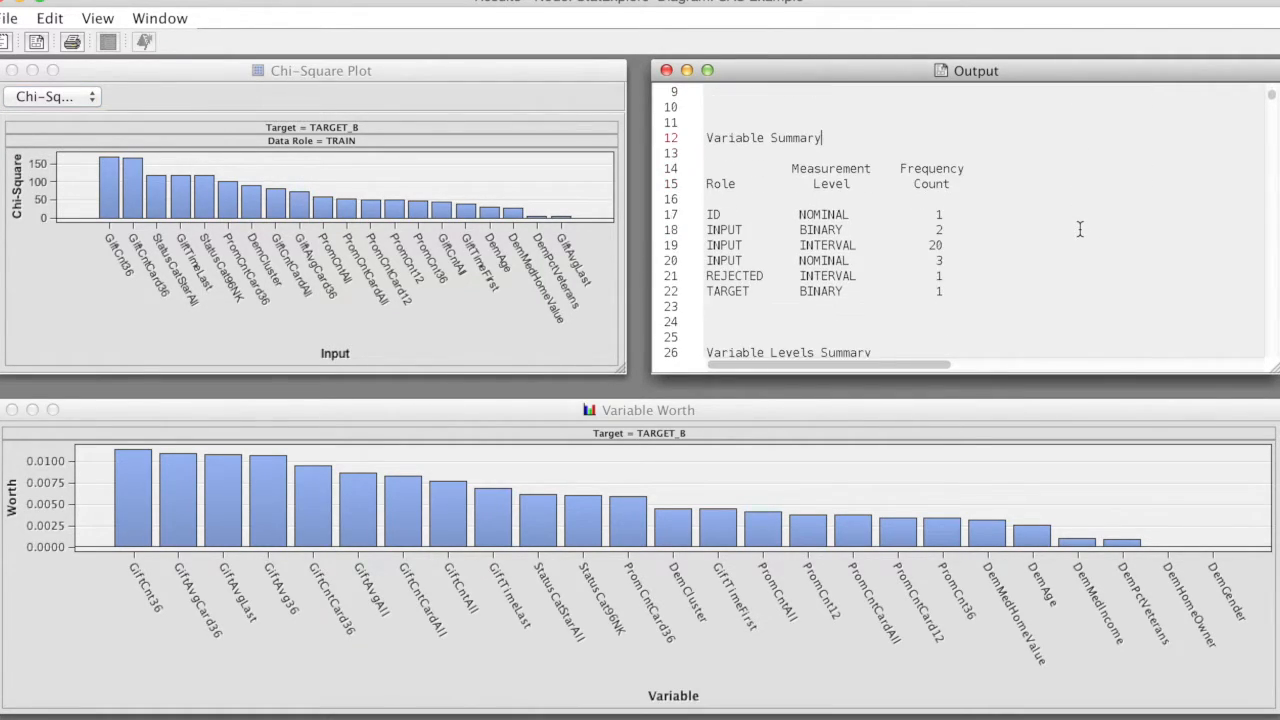
pyautogui.scroll(-12, 1080, 230)
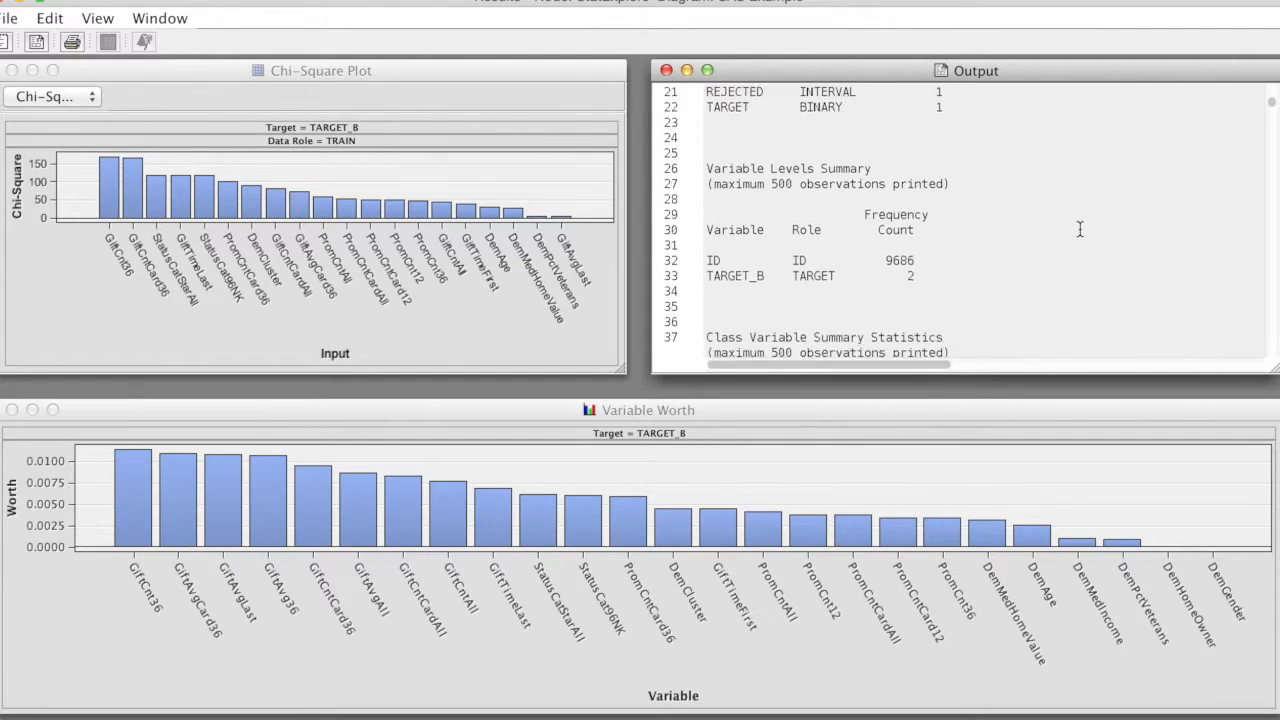
pyautogui.scroll(-4, 1080, 230)
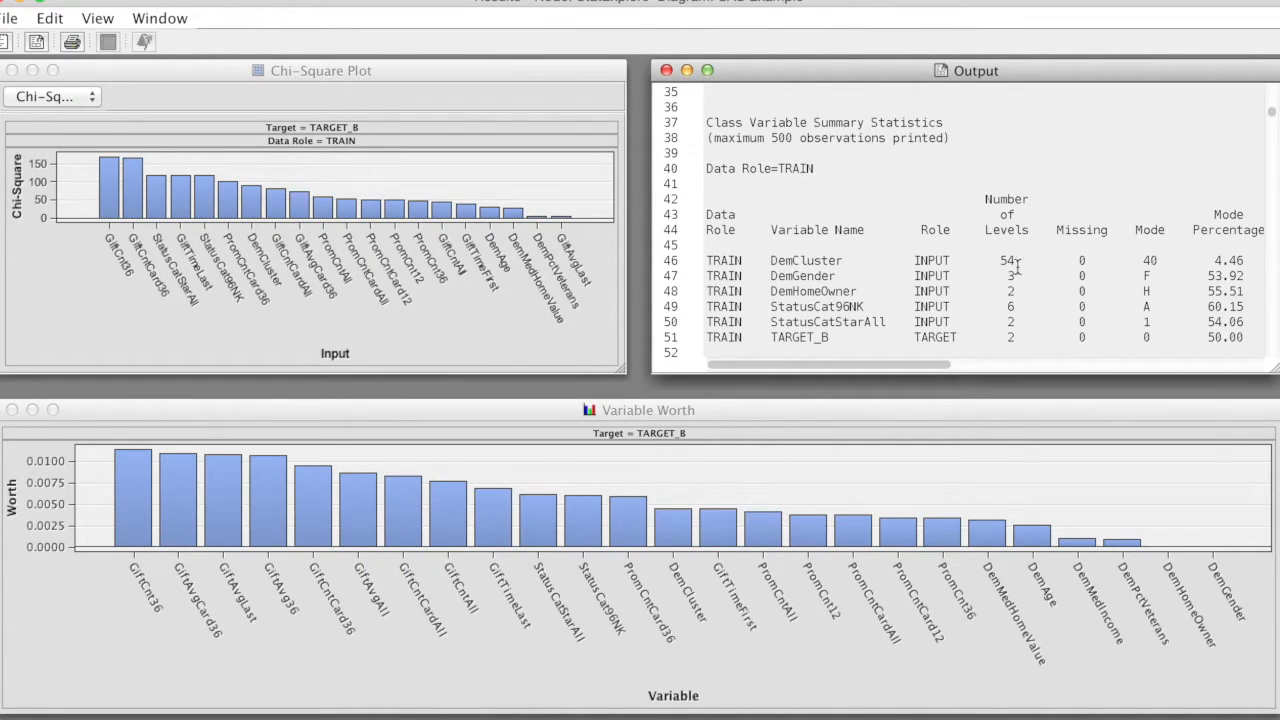
pyautogui.scroll(-2, 1035, 262)
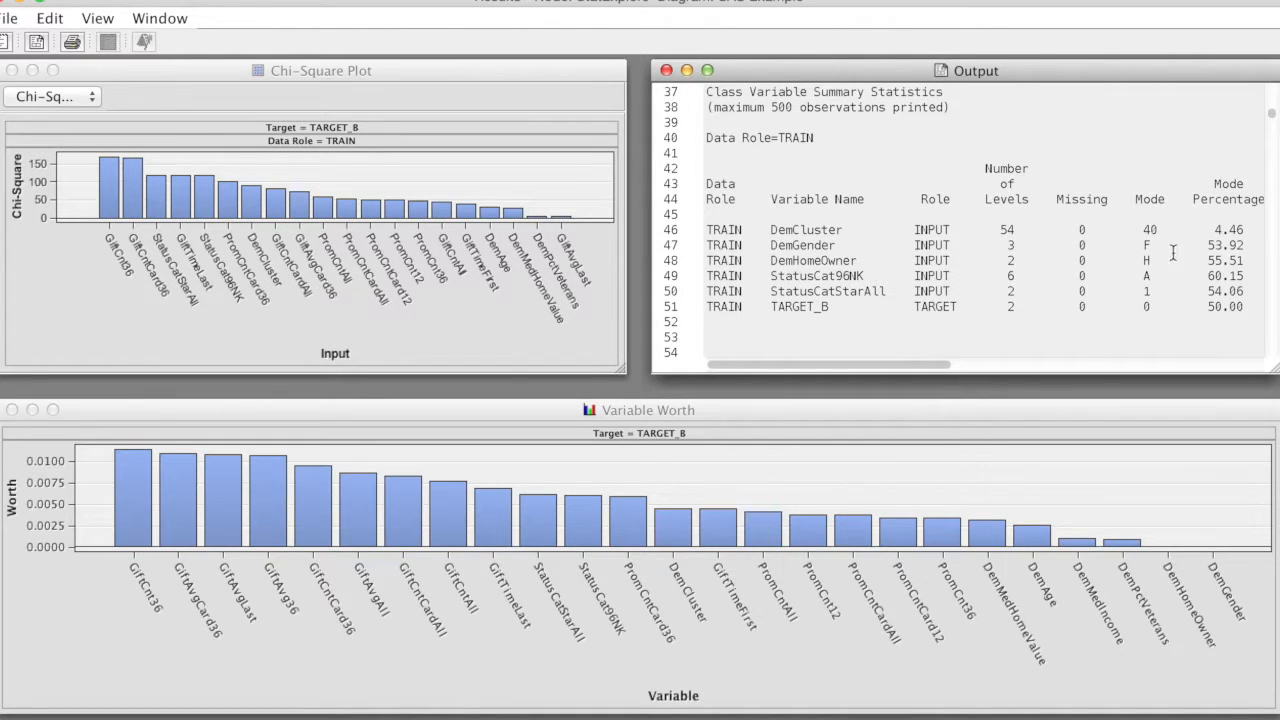
# Examine the interval variable summary statistics, including missing counts, and the statistics broken down by TARGET_B level in the output
pyautogui.scroll(-5, 1063, 257)
pyautogui.scroll(-5, 1063, 257)
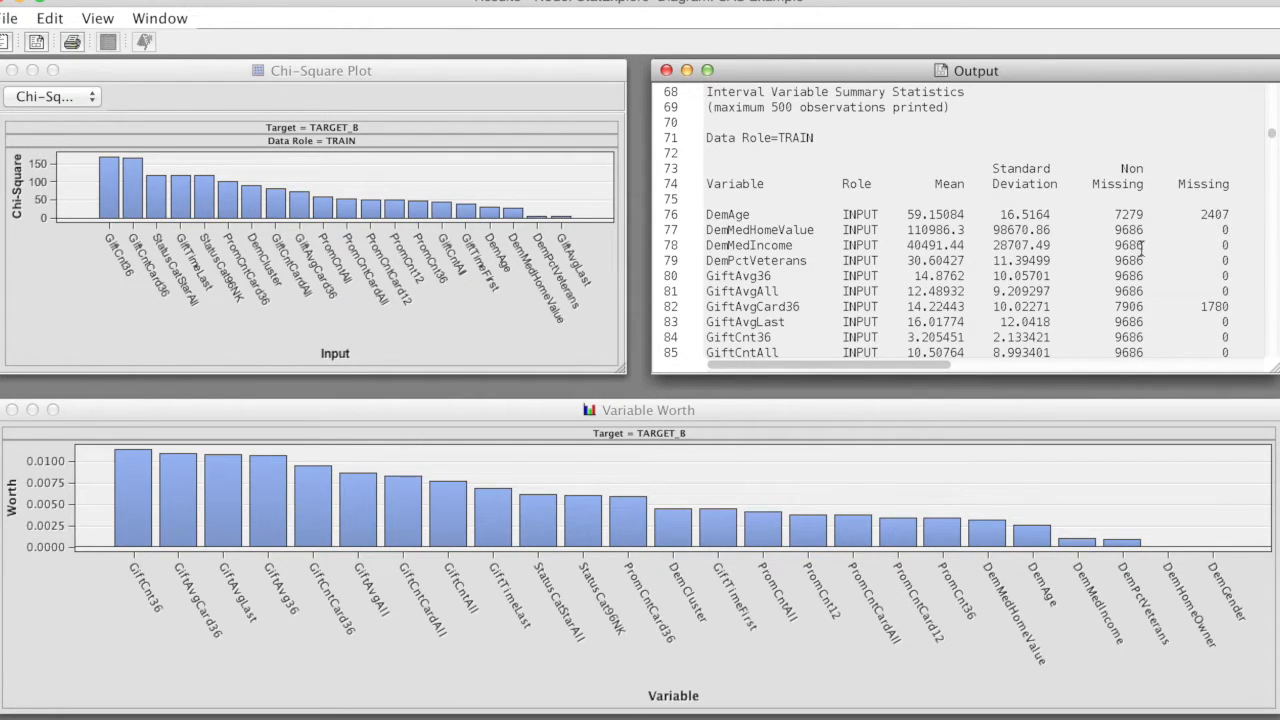
pyautogui.moveTo(911, 361); pyautogui.dragTo(855, 345)
pyautogui.scroll(-3, 1089, 301)
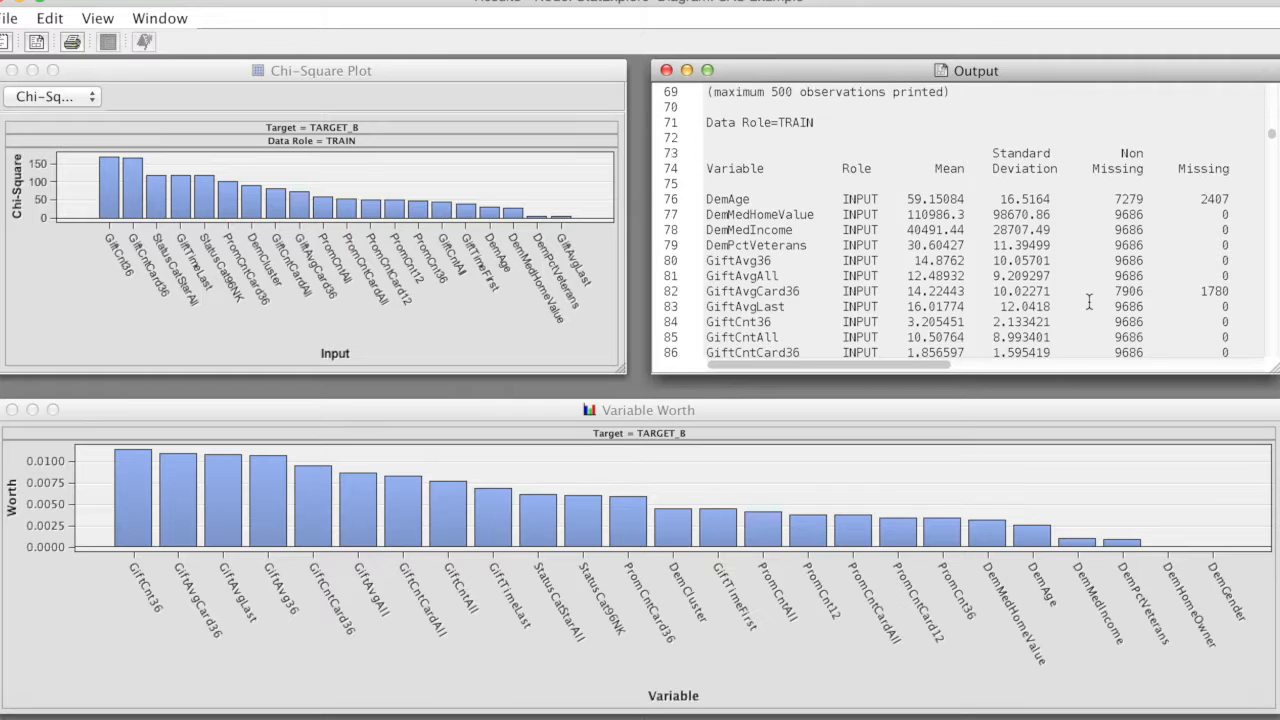
pyautogui.scroll(-15, 1089, 301)
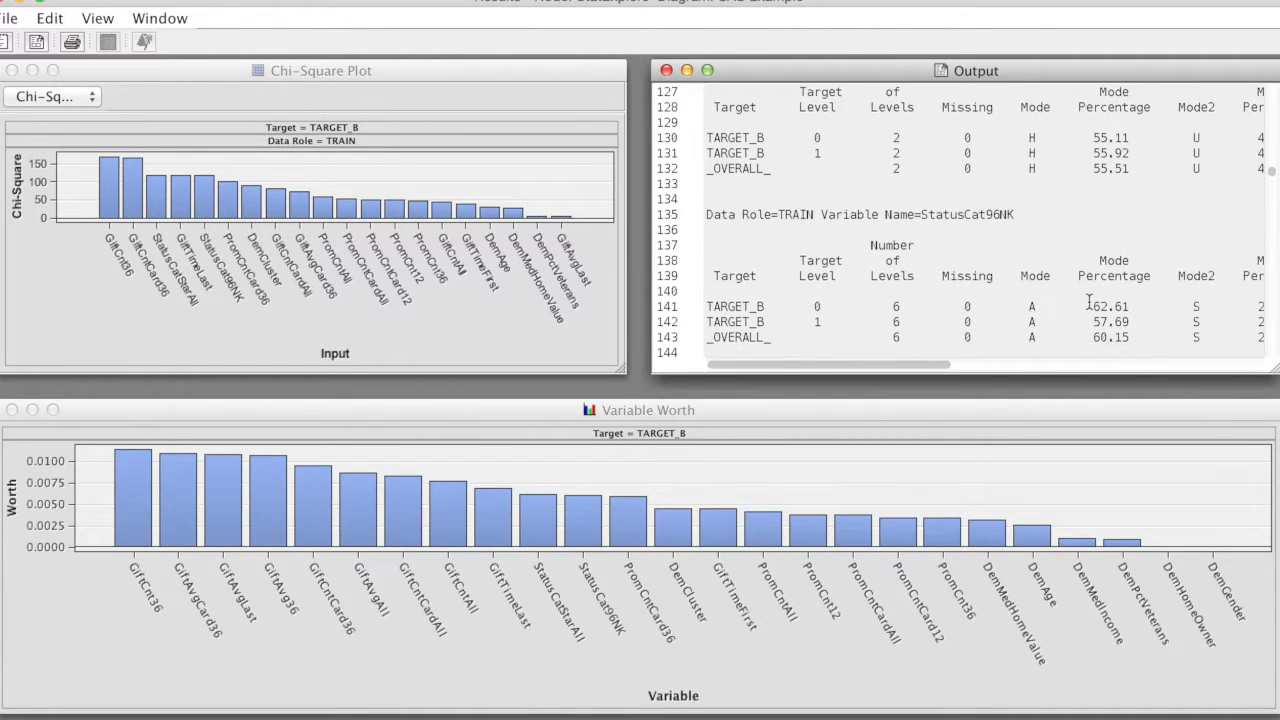
pyautogui.scroll(-9, 1089, 301)
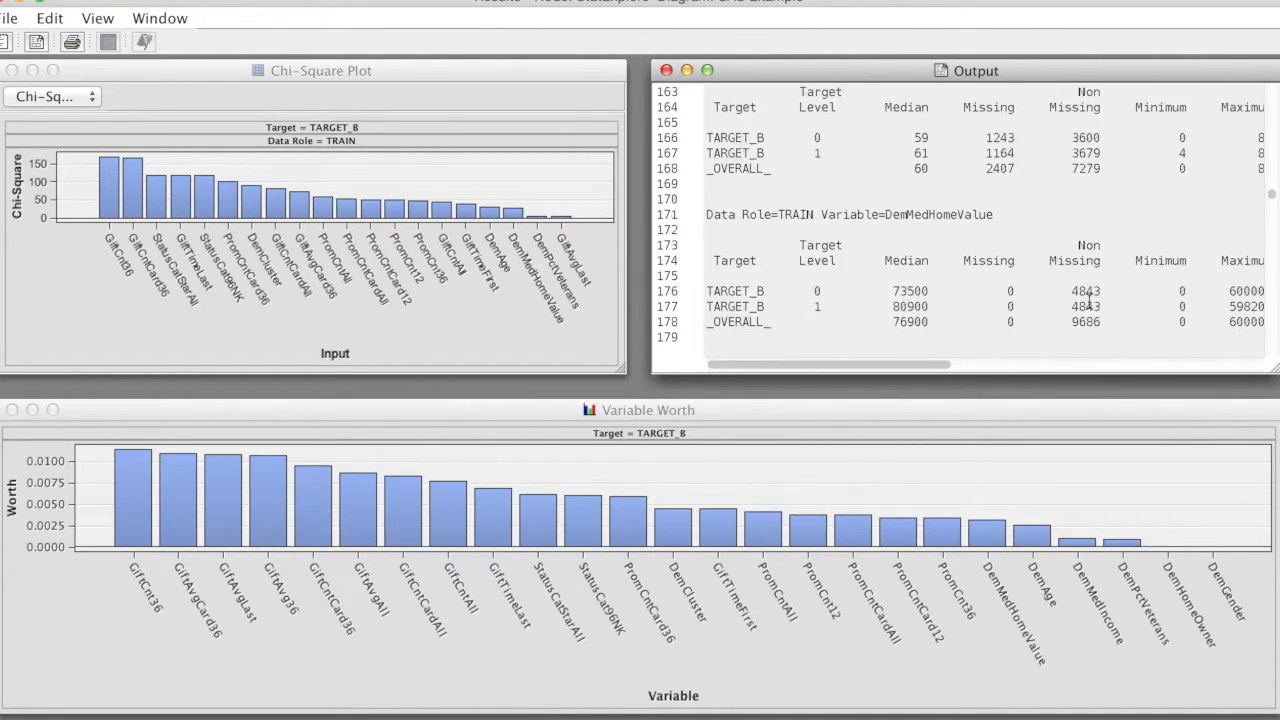
pyautogui.scroll(-4, 1089, 301)
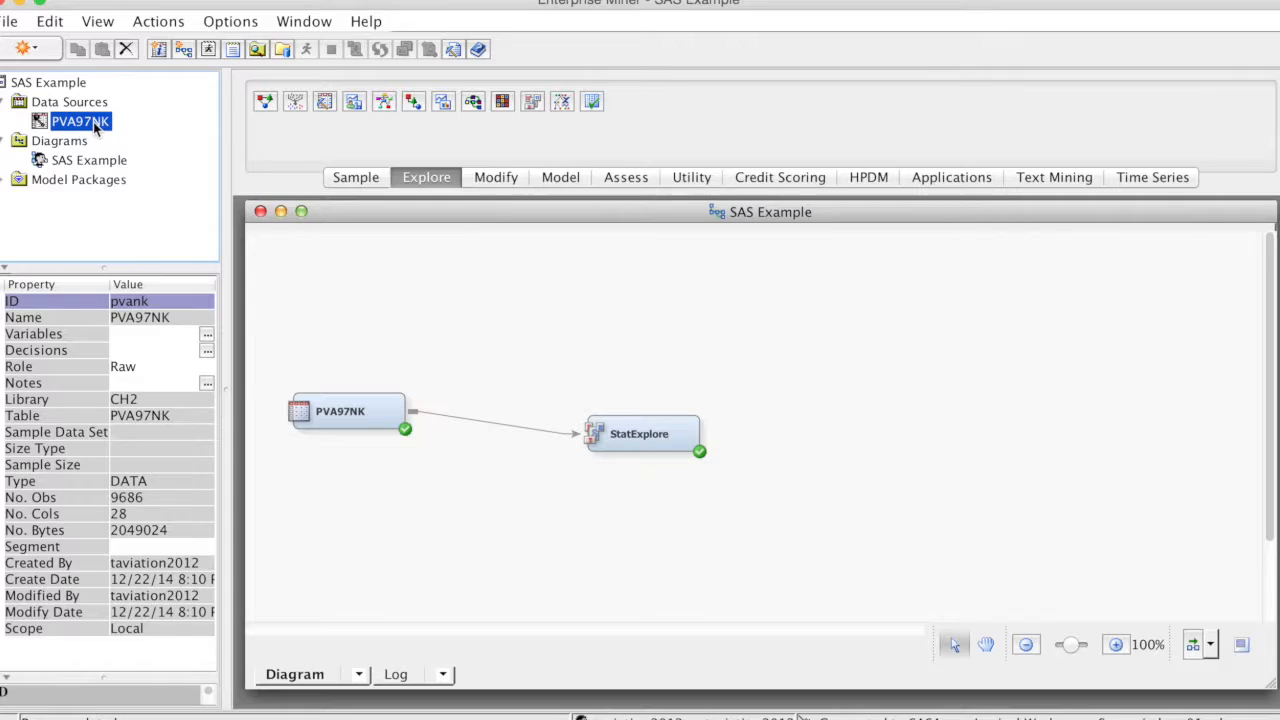
# Explore the PVA97NK data source in an enlarged window with its sub-windows tiled
pyautogui.rightClick(92, 124)
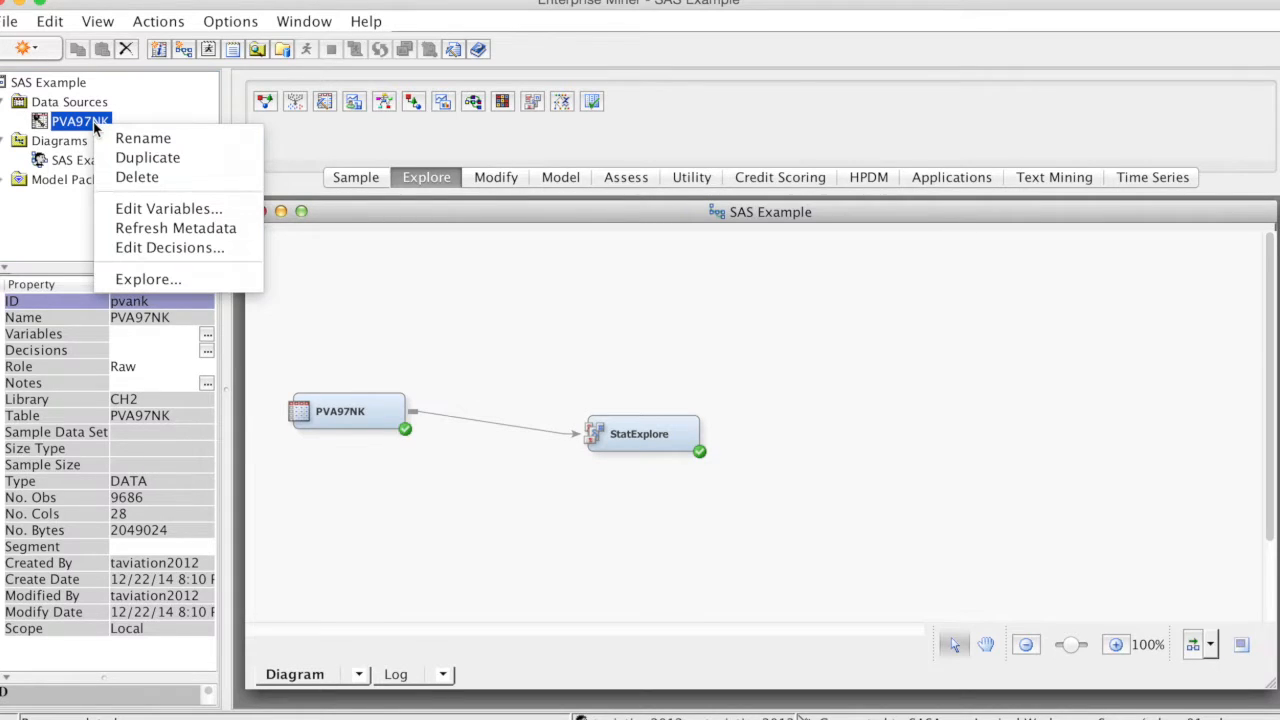
pyautogui.click(148, 279)
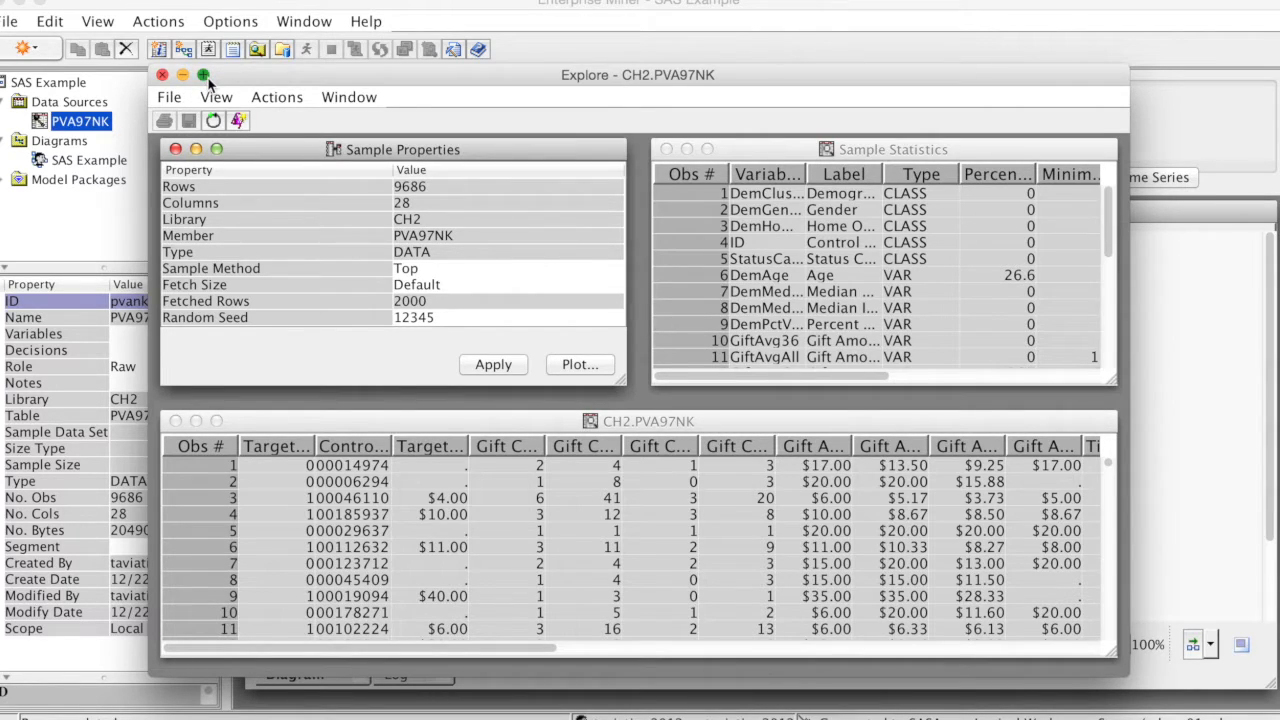
pyautogui.click(203, 76)
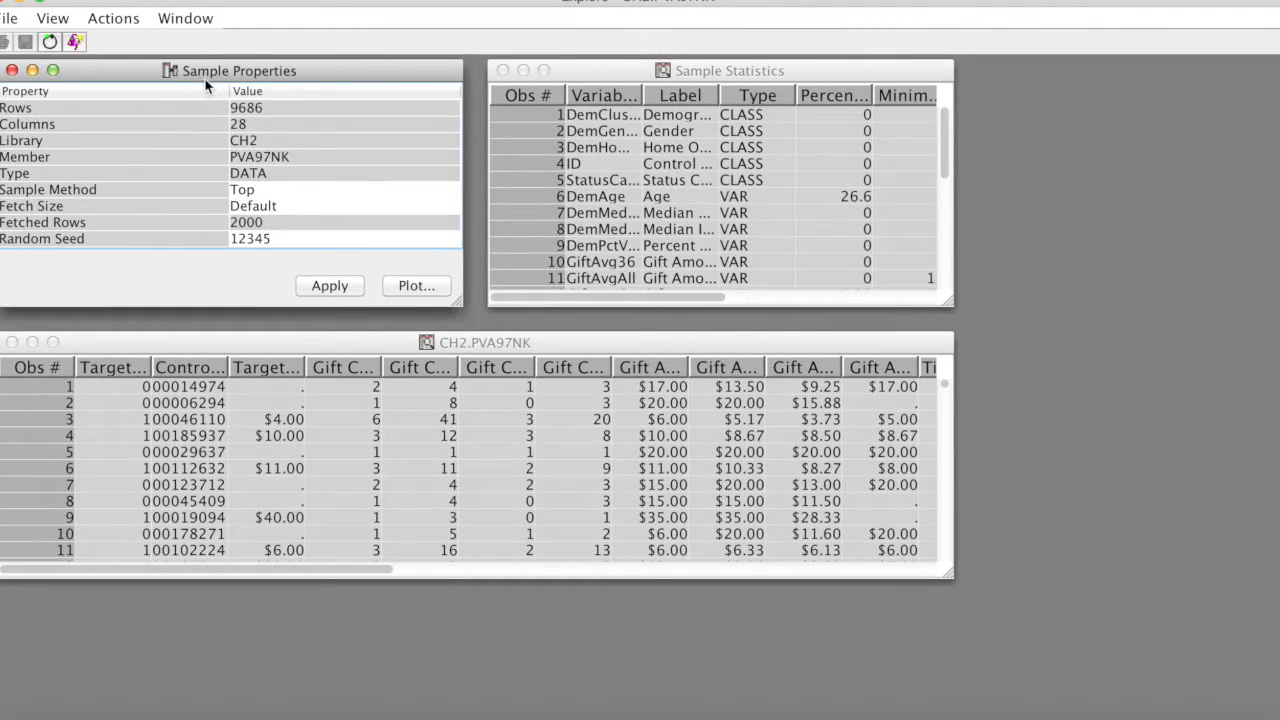
pyautogui.click(178, 20)
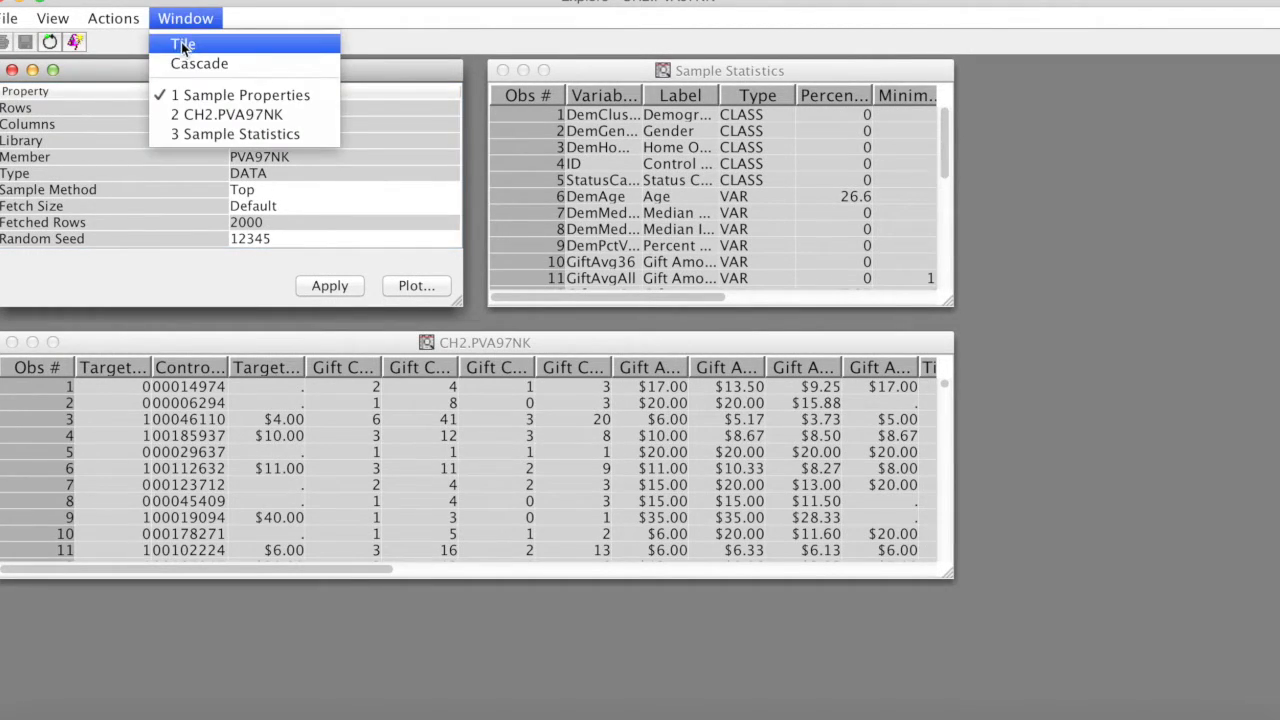
pyautogui.click(181, 44)
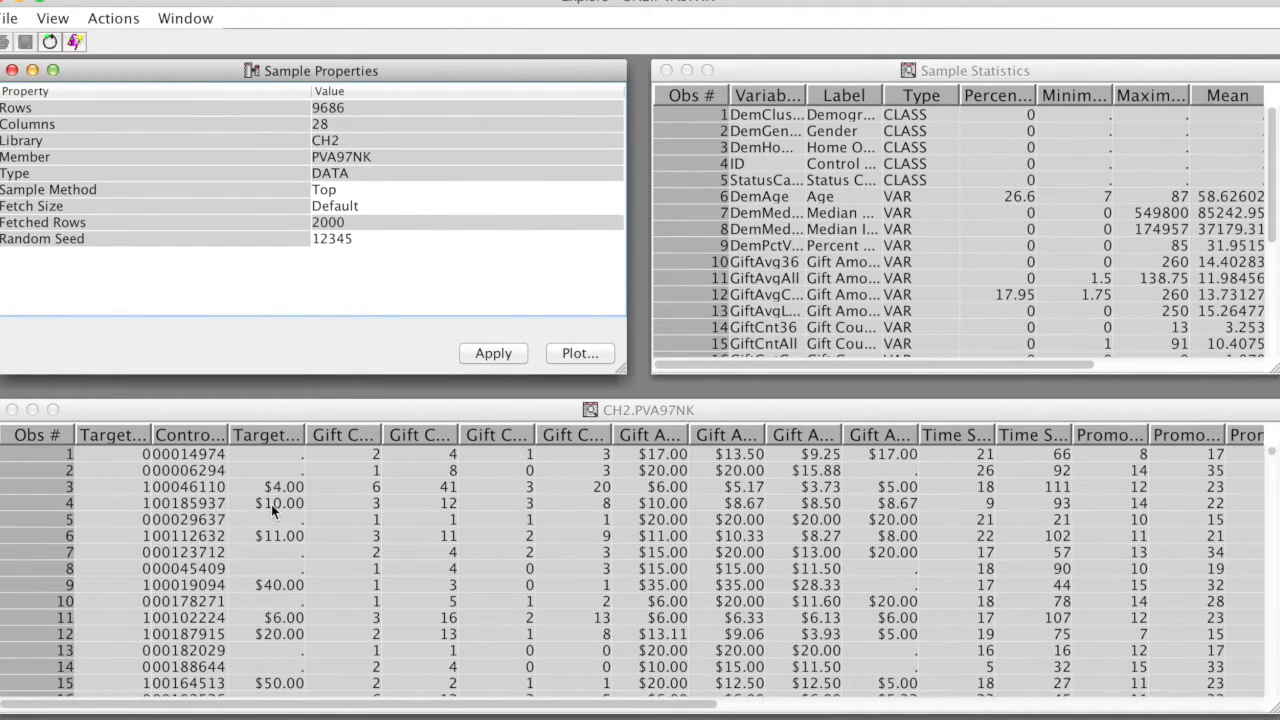
# Look through the observations in the CH2.PVA97NK table and switch to the Sample Statistics table
pyautogui.click(348, 520)
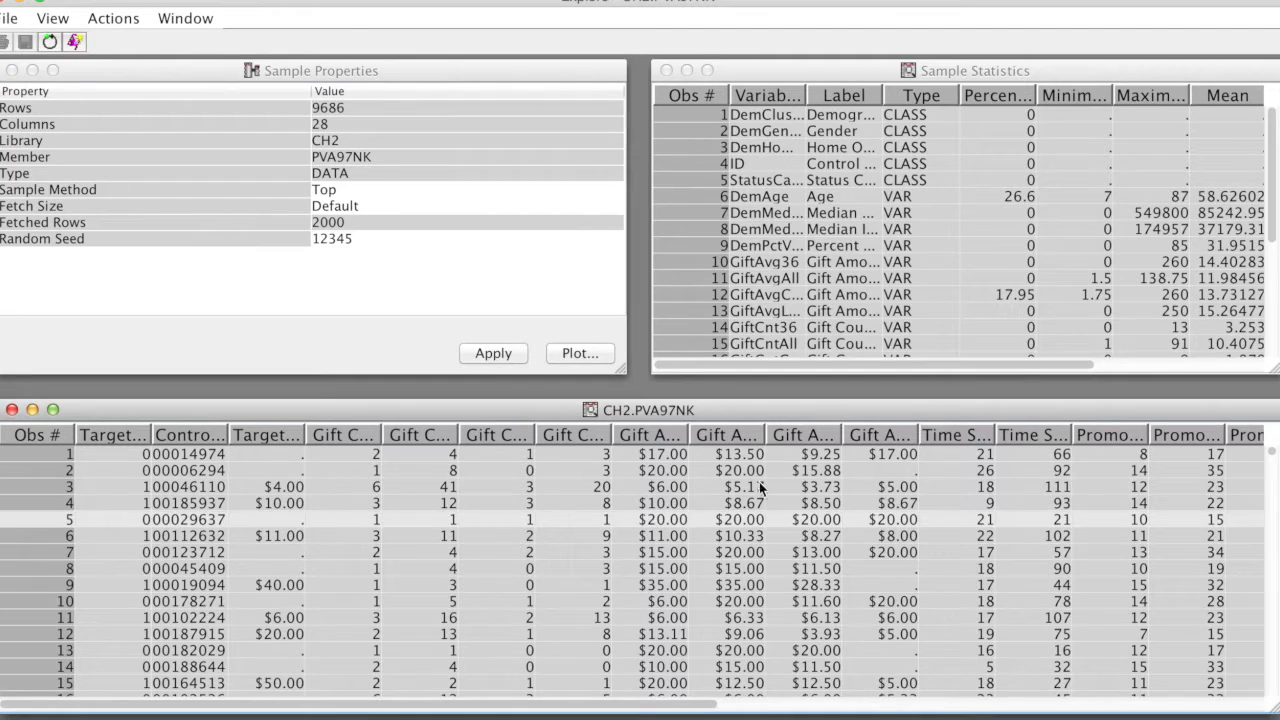
pyautogui.scroll(-2, 760, 486)
pyautogui.scroll(-6, 760, 486)
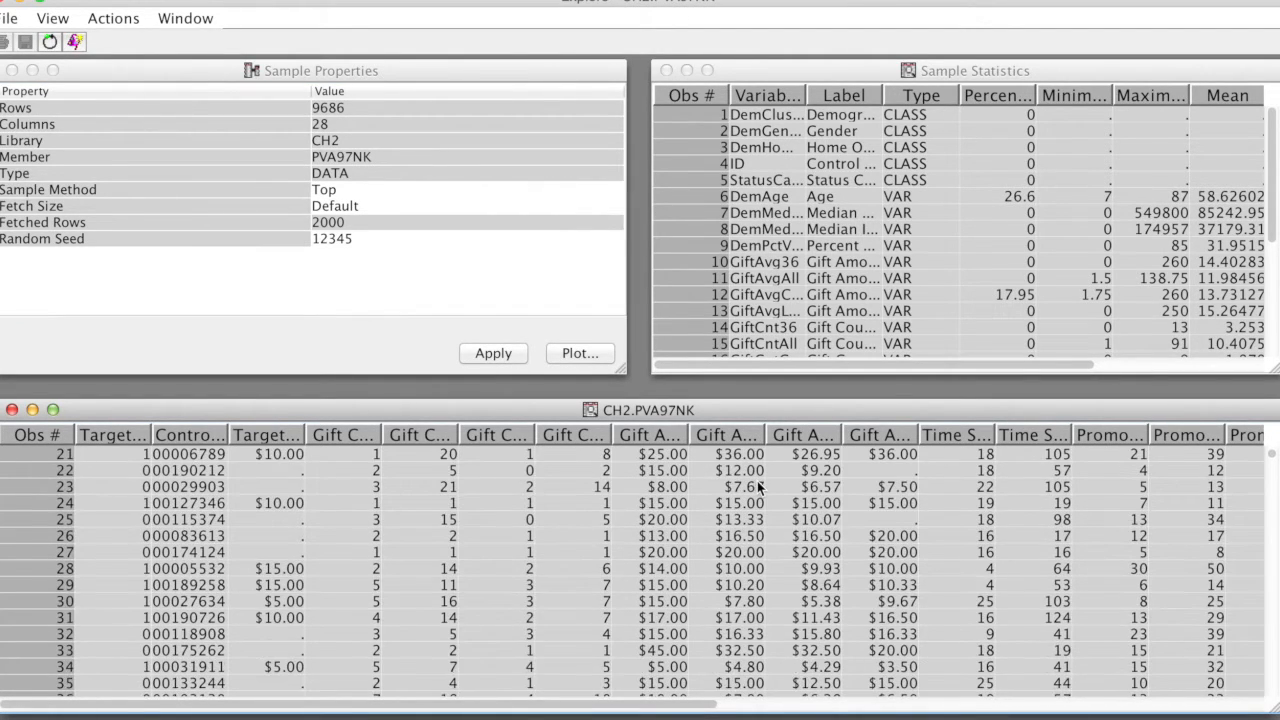
pyautogui.scroll(5, 199, 481)
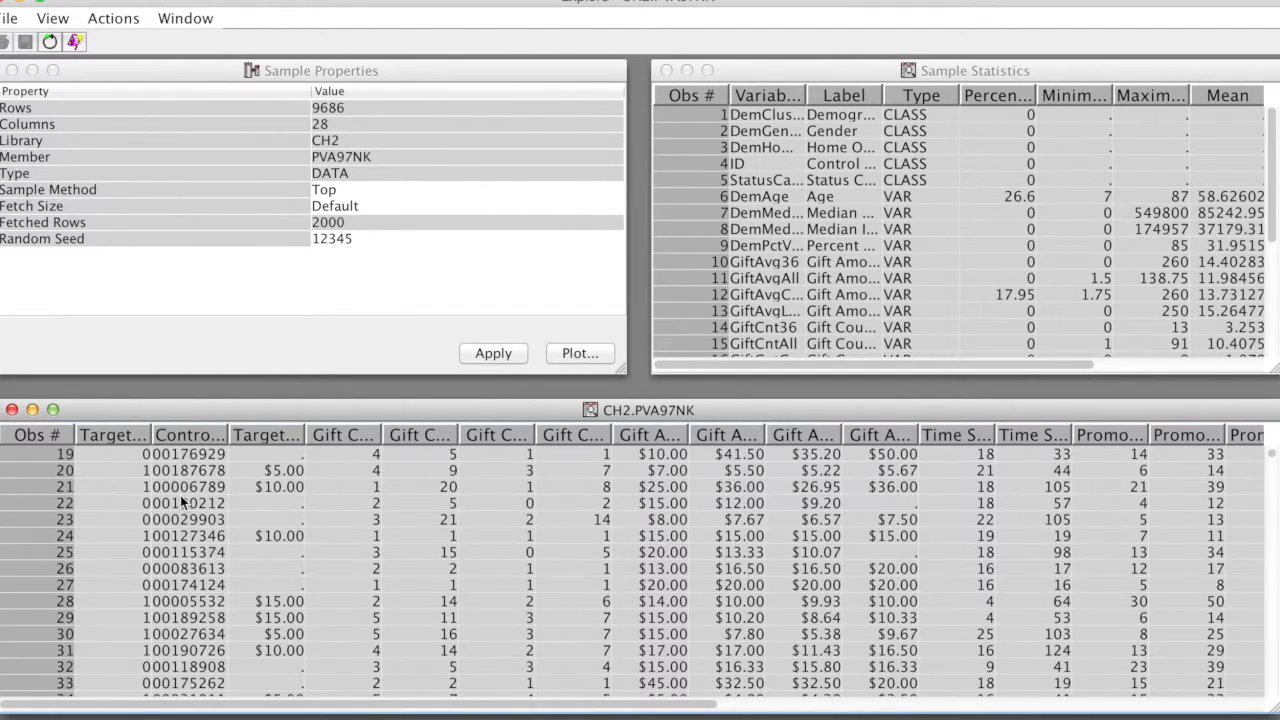
pyautogui.click(1068, 151)
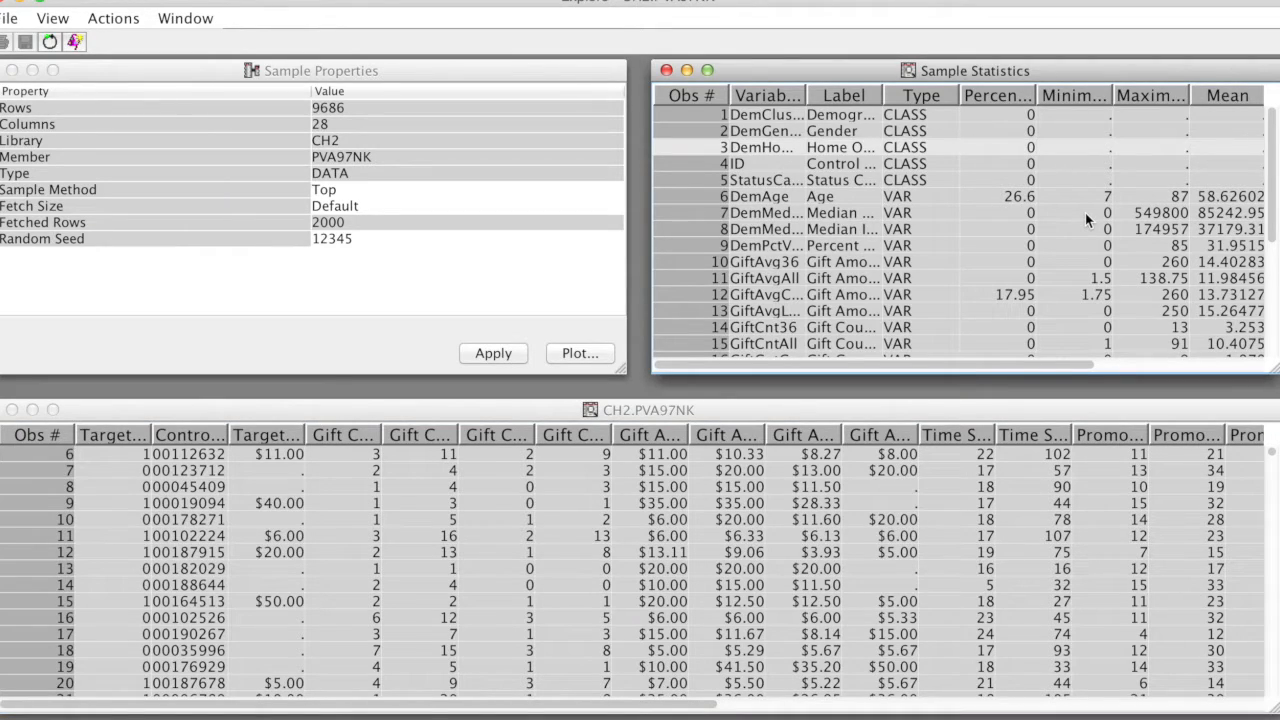
# Look through the Sample Statistics table and apply a Fetch Size of Max to the PVA97NK sample
pyautogui.scroll(-3, 1084, 213)
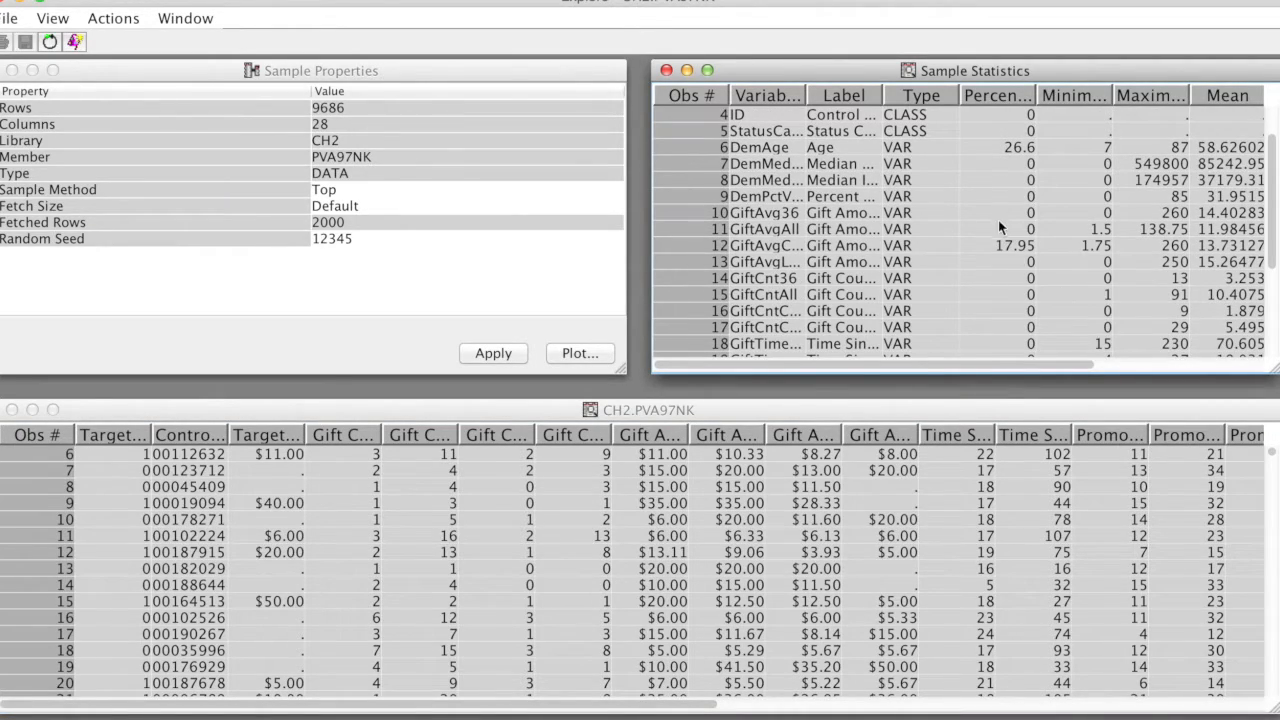
pyautogui.moveTo(1017, 361); pyautogui.dragTo(1137, 361)
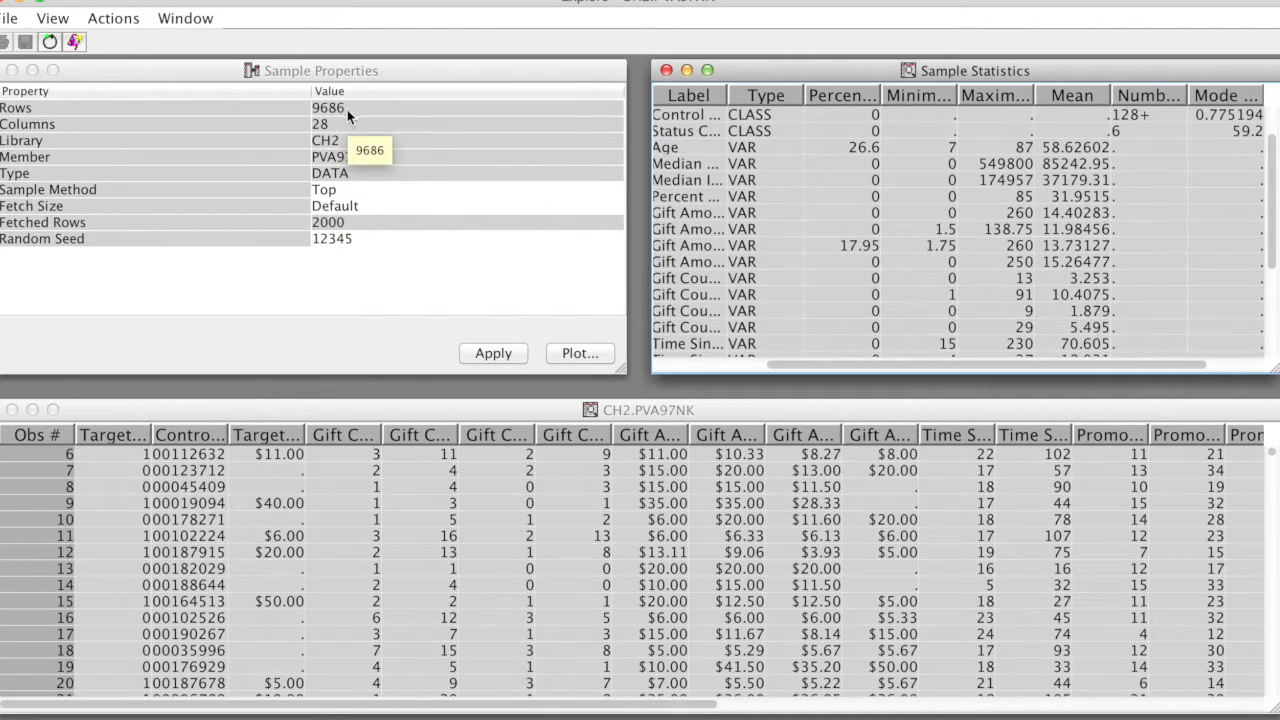
pyautogui.click(468, 224)
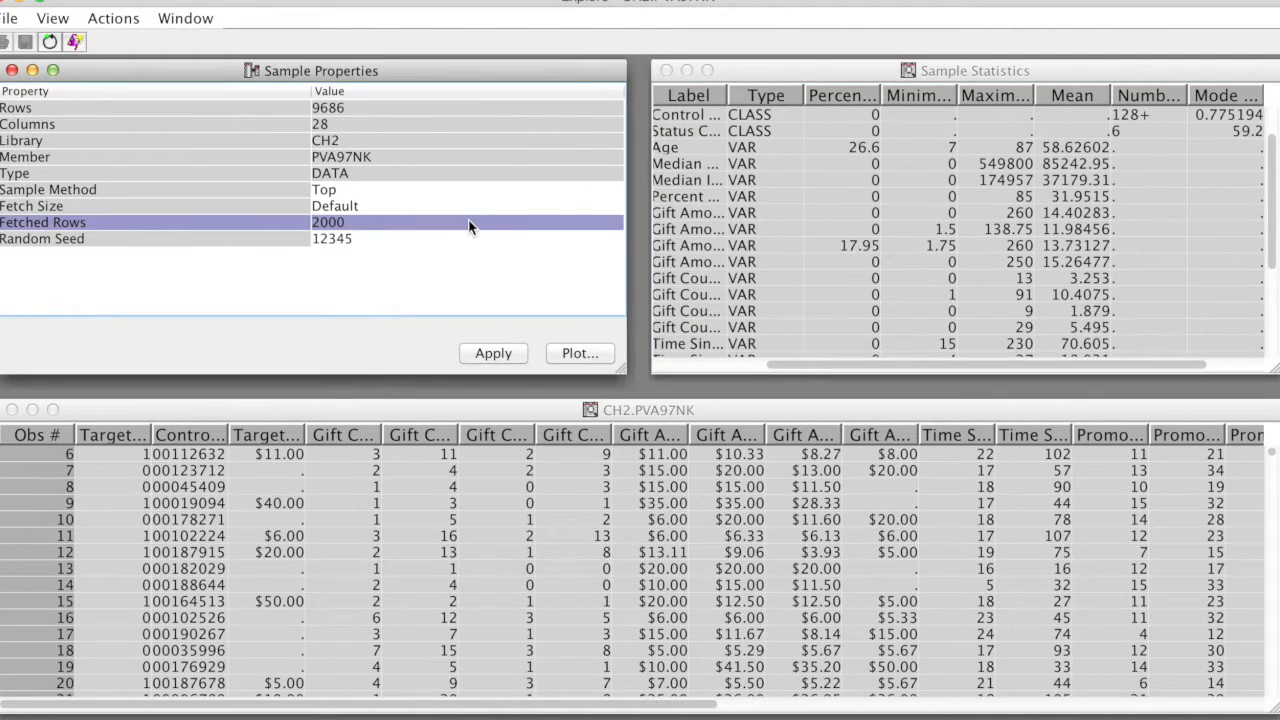
pyautogui.click(358, 208)
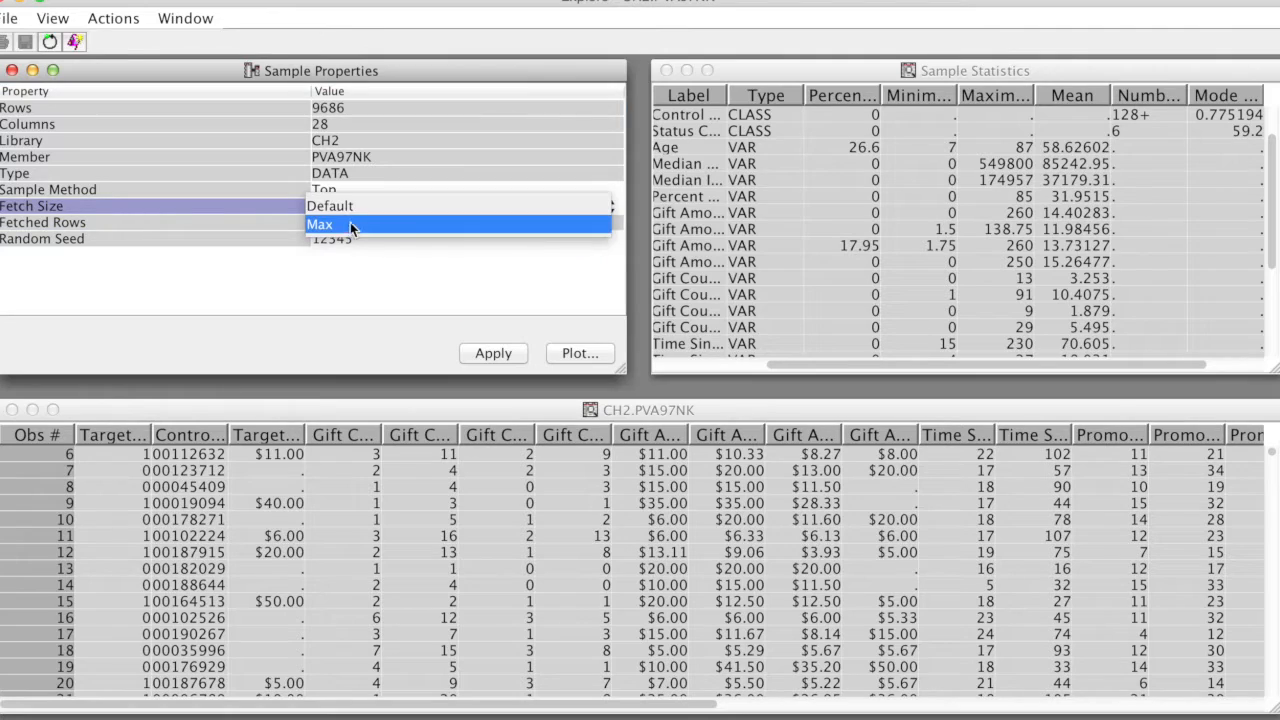
pyautogui.click(347, 223)
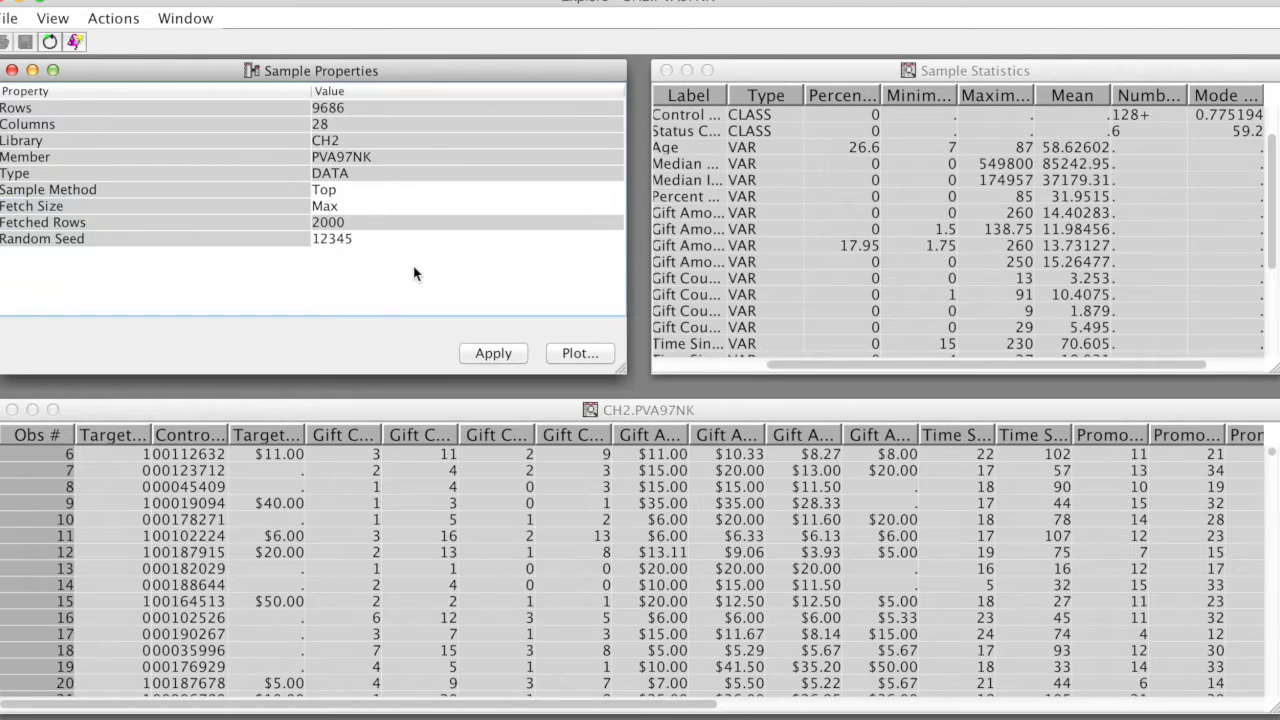
pyautogui.click(493, 353)
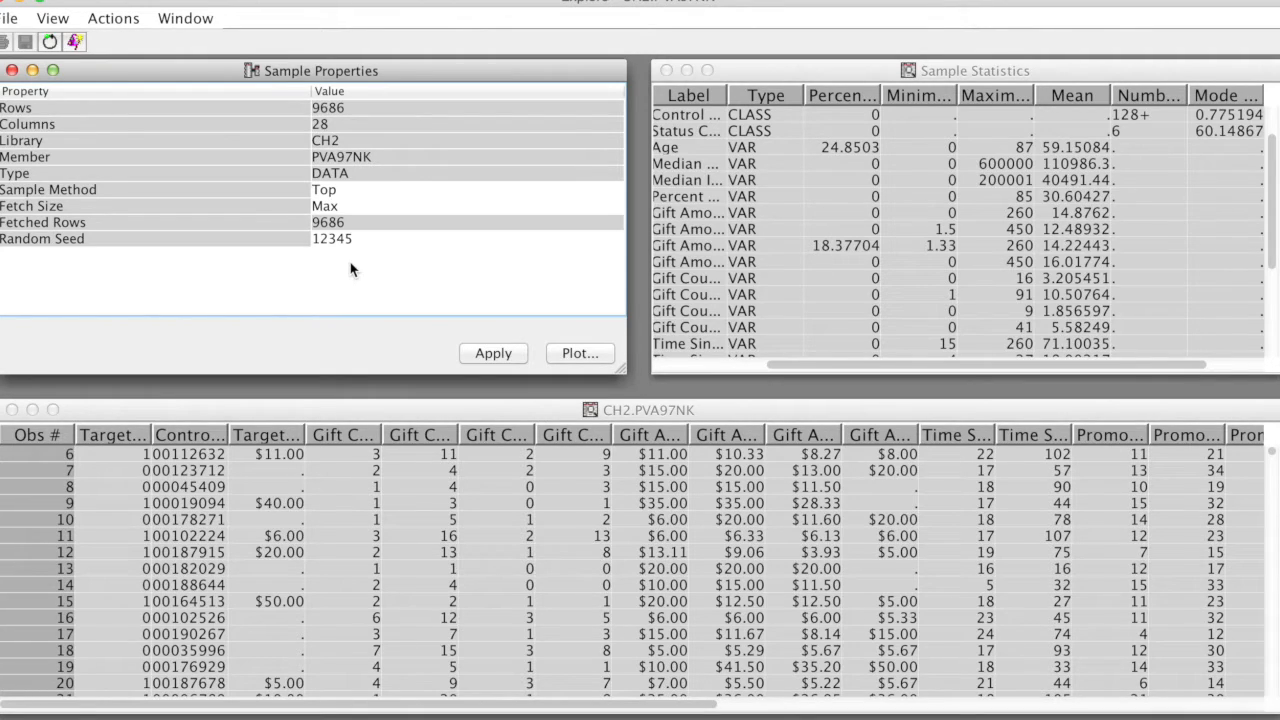
# Plot a histogram of the sample with DemAge in the X role and Frequency as the response statistic
pyautogui.click(580, 353)
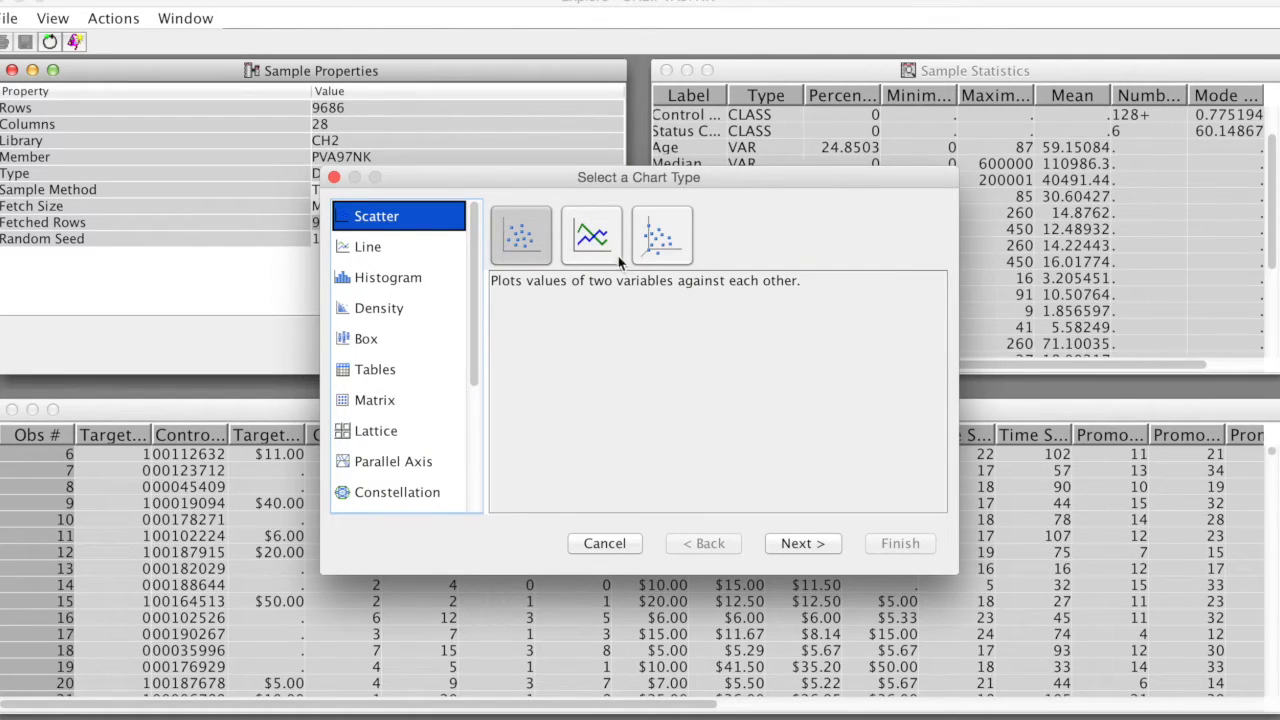
pyautogui.click(405, 277)
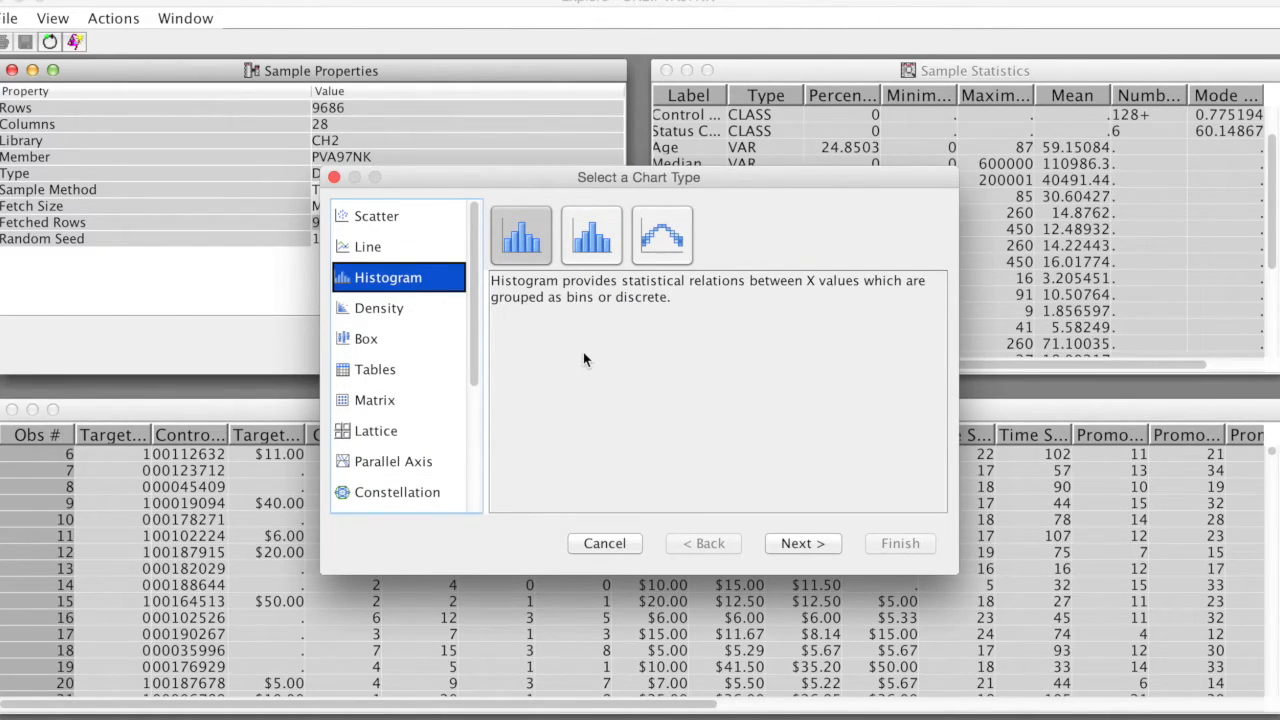
pyautogui.click(821, 543)
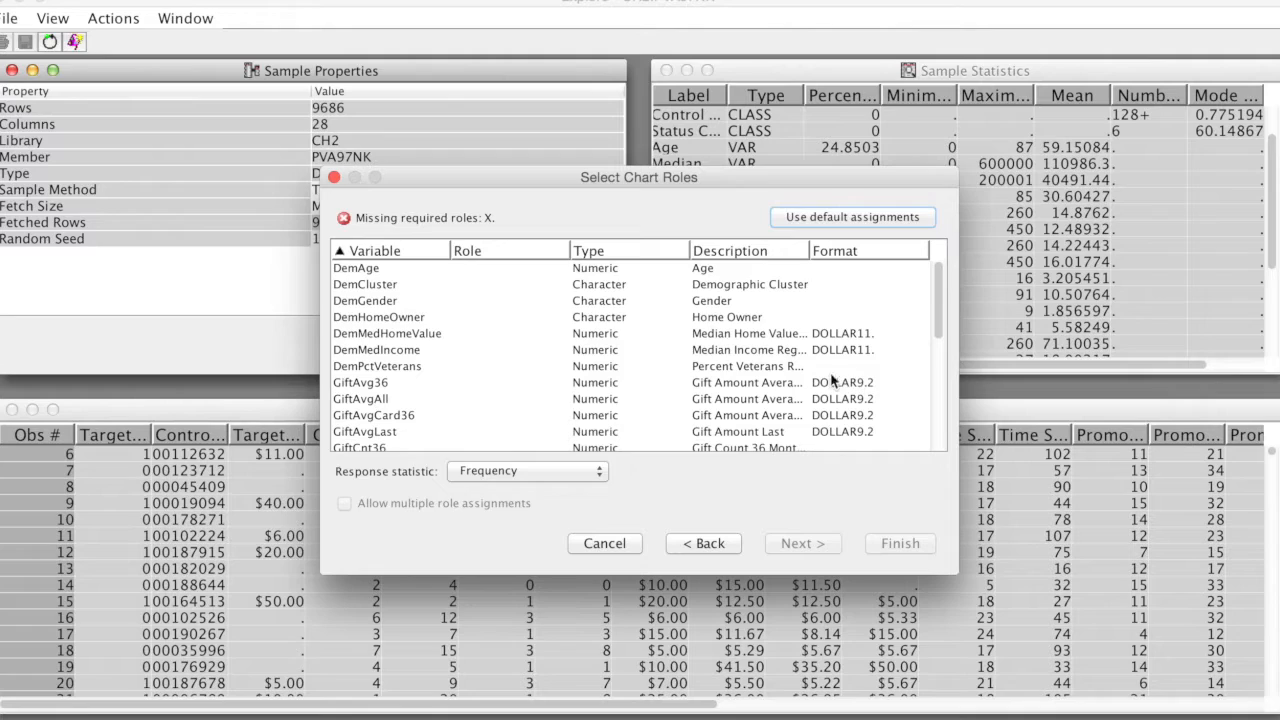
pyautogui.click(357, 268)
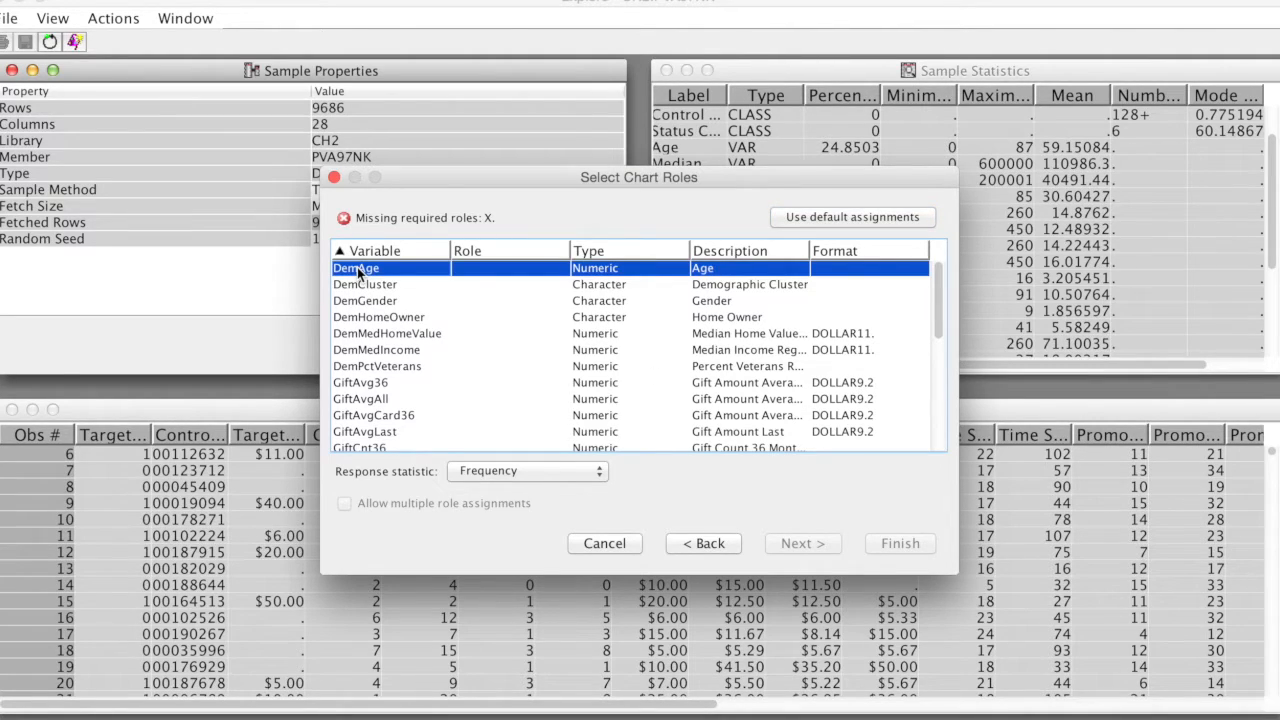
pyautogui.click(539, 268)
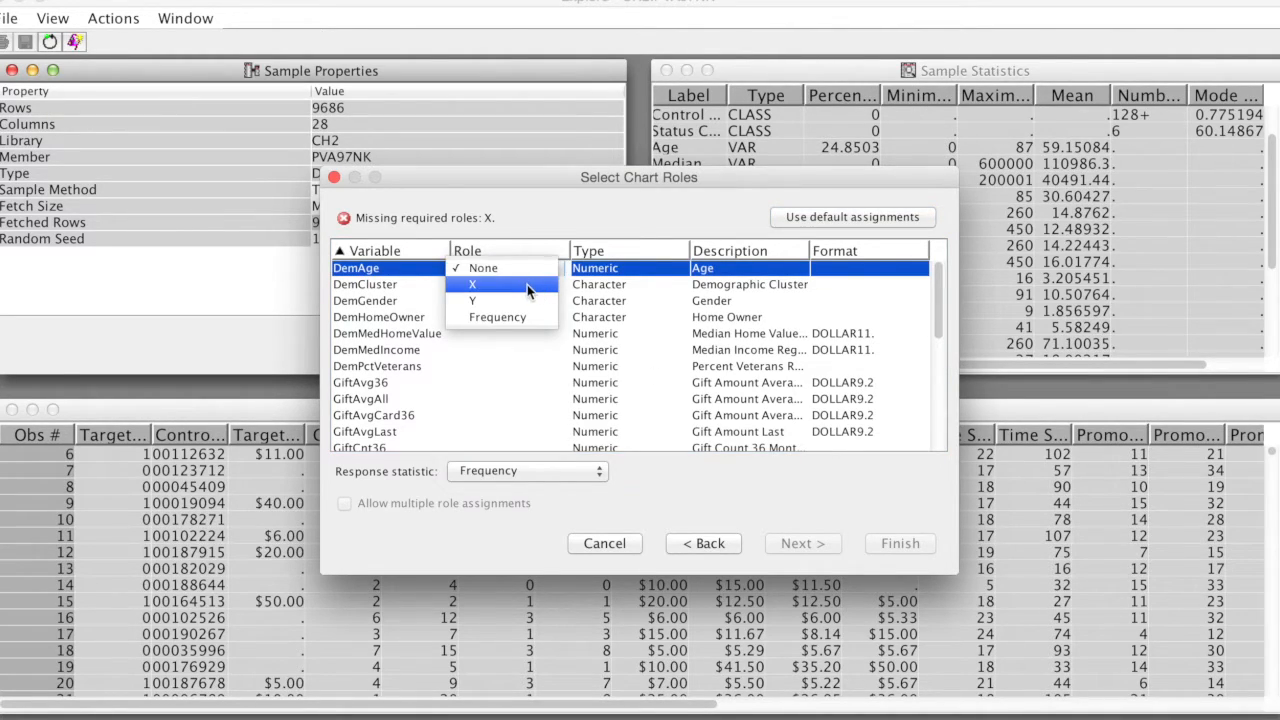
pyautogui.click(527, 284)
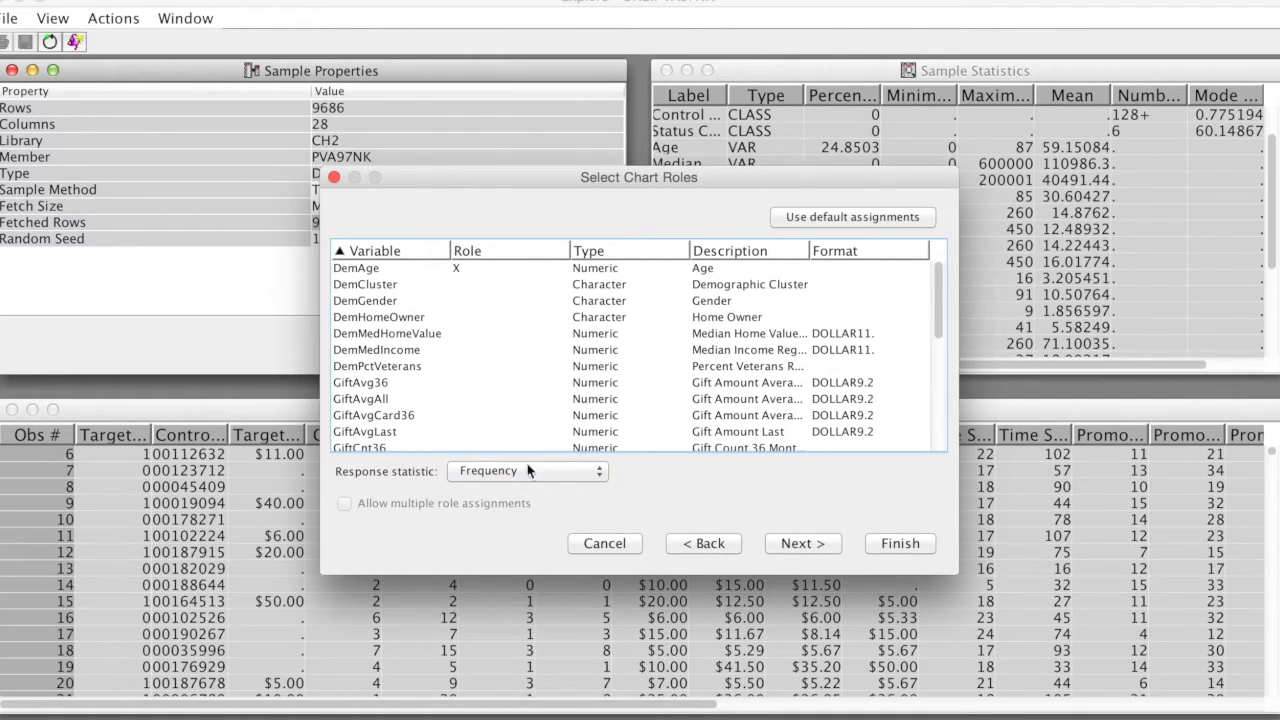
pyautogui.click(901, 544)
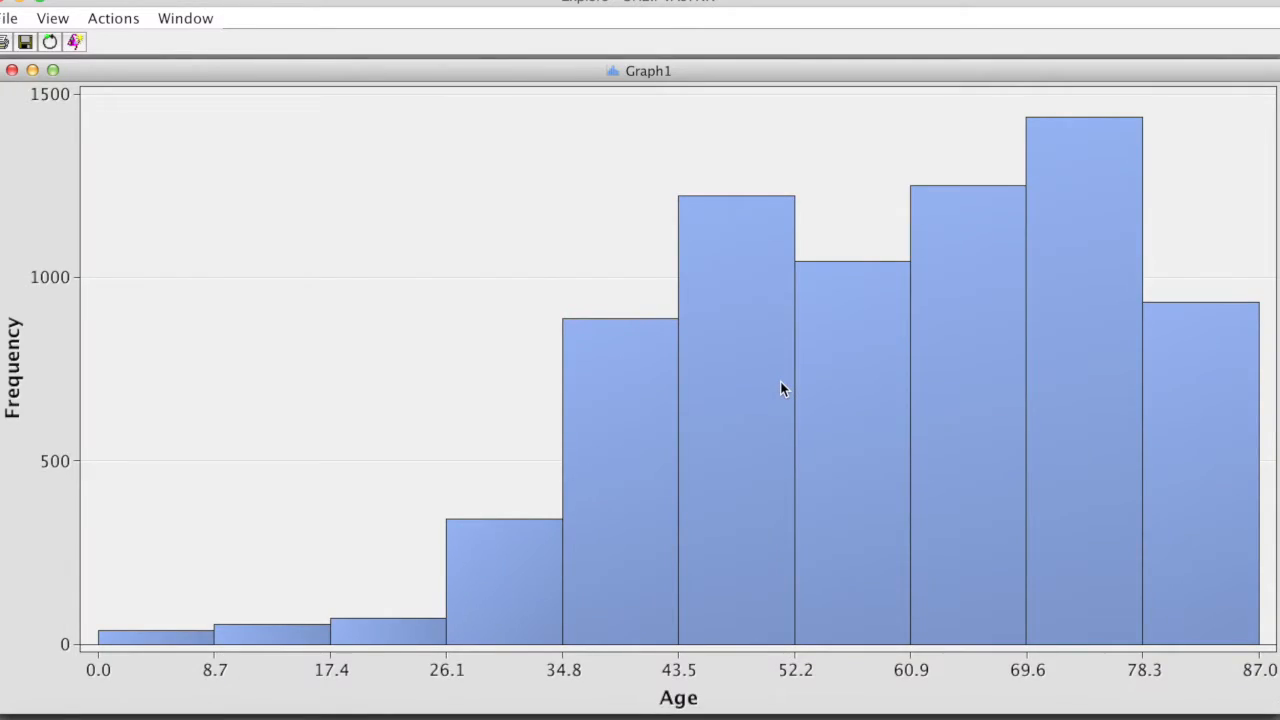
# Set the number of X bins in the Age histogram to 100
pyautogui.moveTo(781, 383)
pyautogui.rightClick(381, 252)
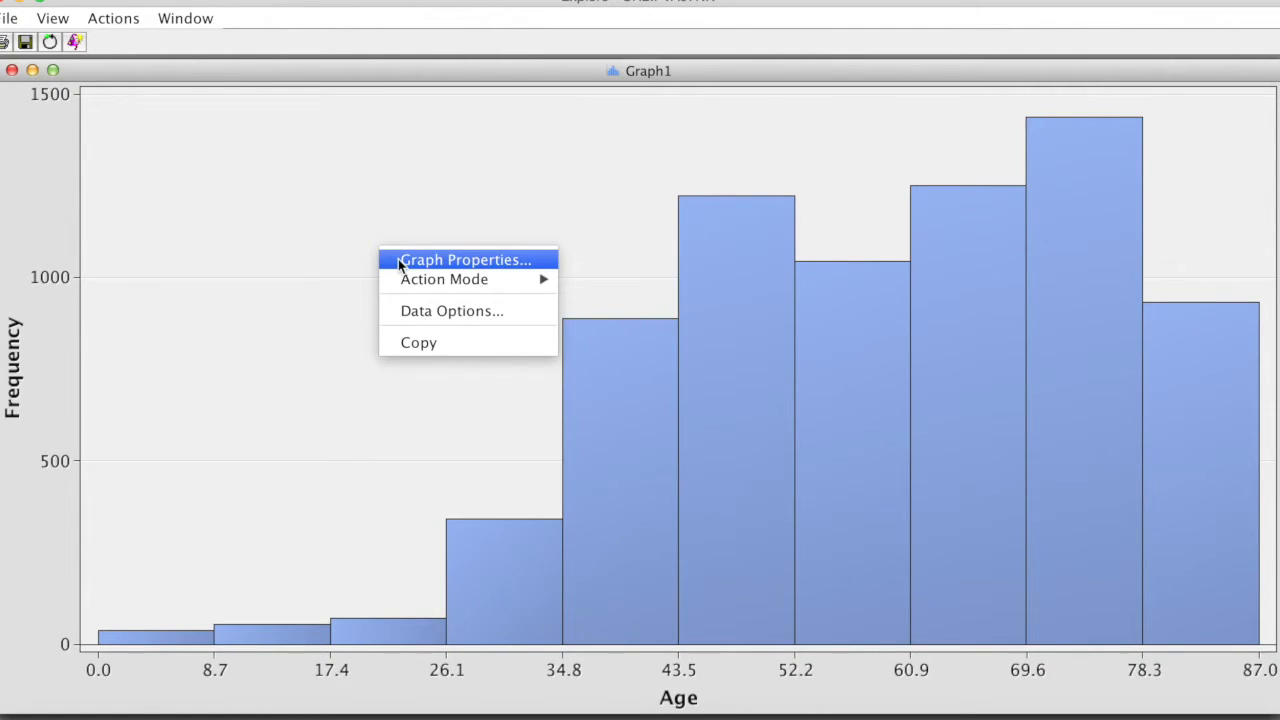
pyautogui.click(399, 262)
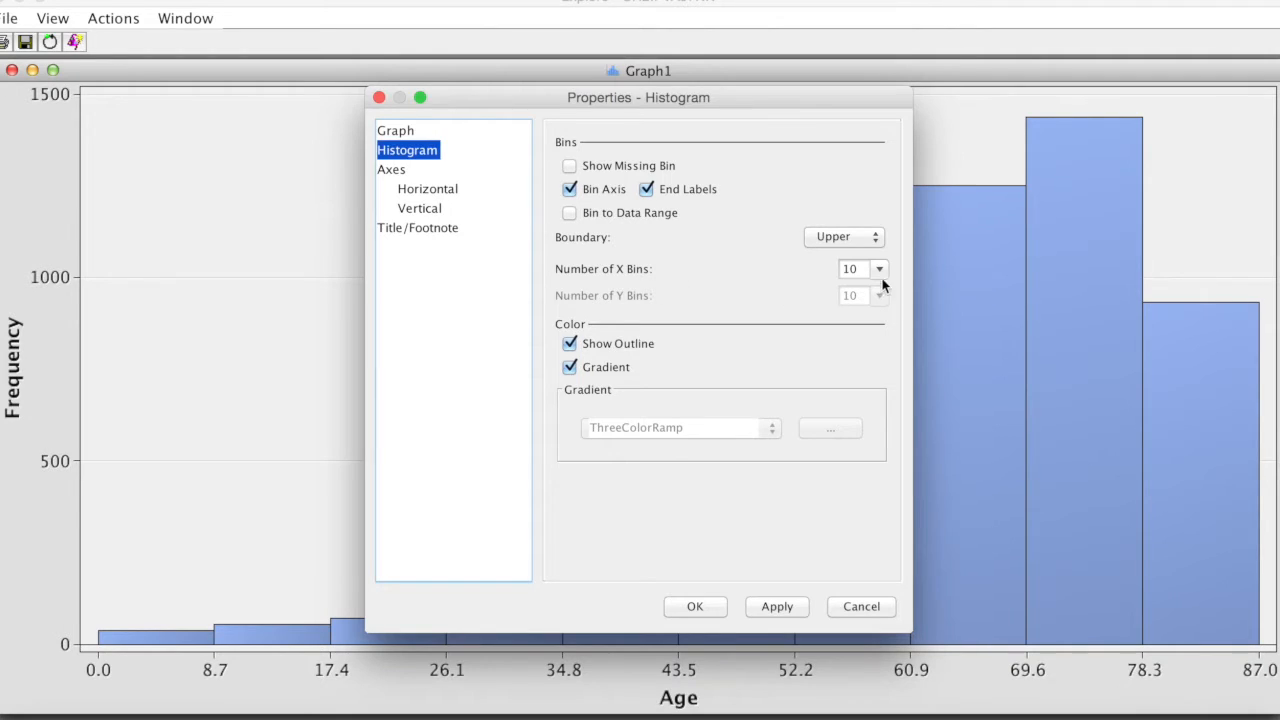
pyautogui.moveTo(863, 270); pyautogui.dragTo(812, 279)
pyautogui.write('100')
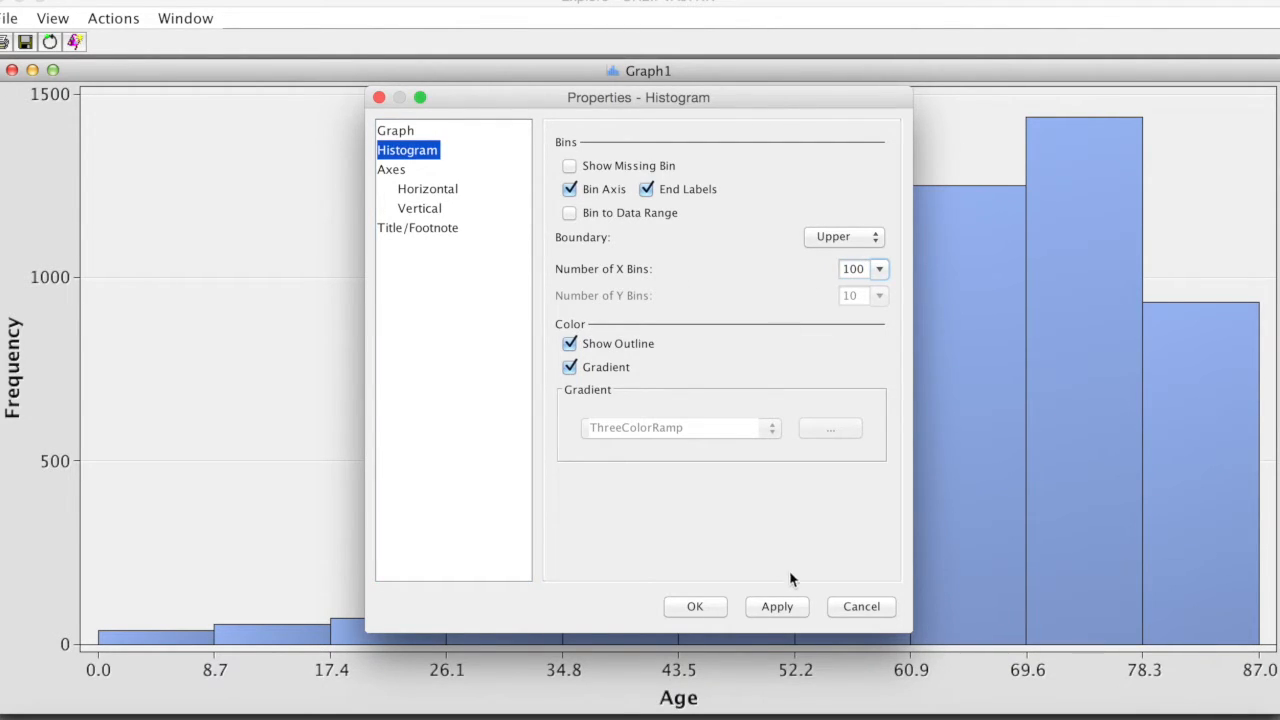
pyautogui.click(758, 612)
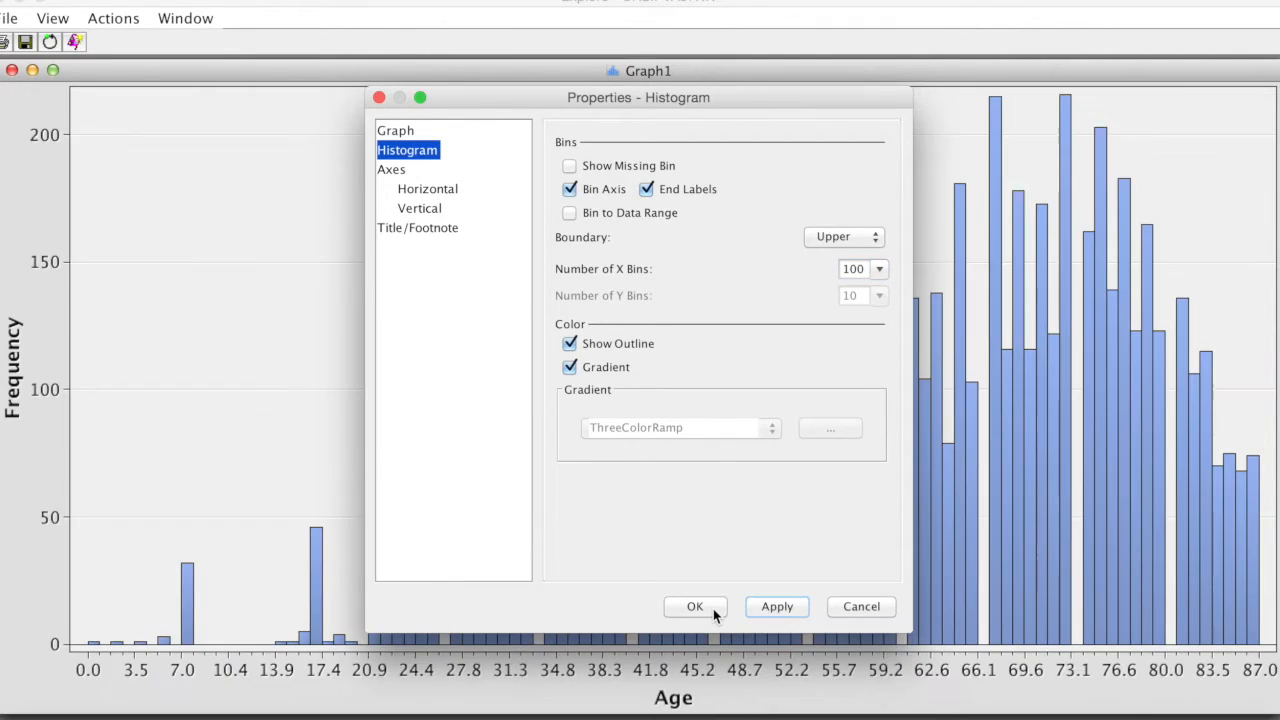
pyautogui.click(713, 608)
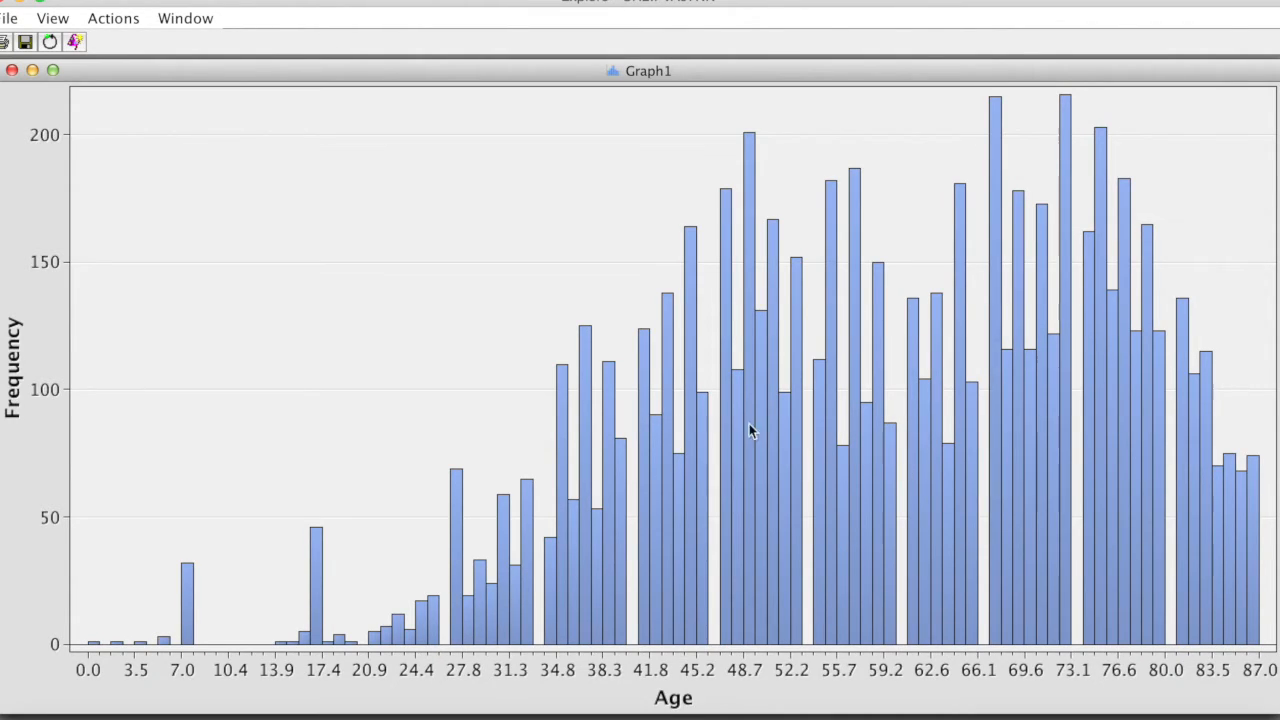
# Turn on the missing-value bin in the Age histogram's properties
pyautogui.rightClick(507, 187)
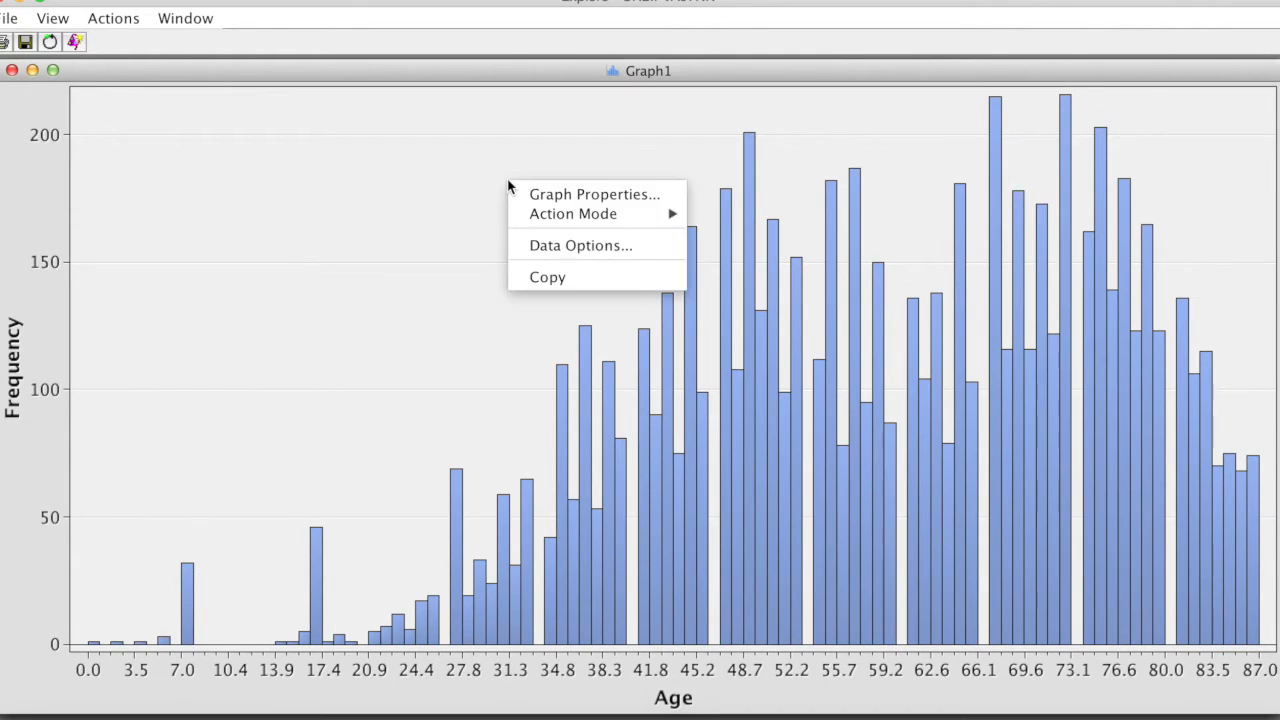
pyautogui.click(535, 197)
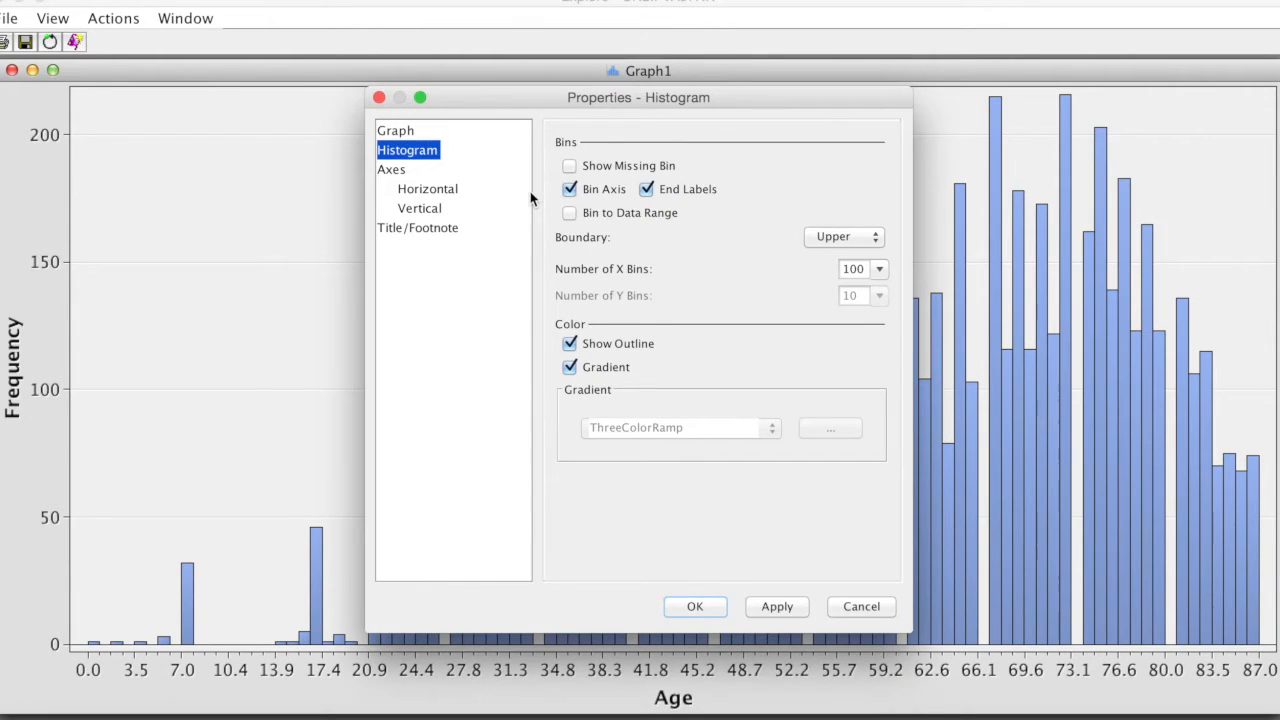
pyautogui.click(586, 166)
pyautogui.click(697, 607)
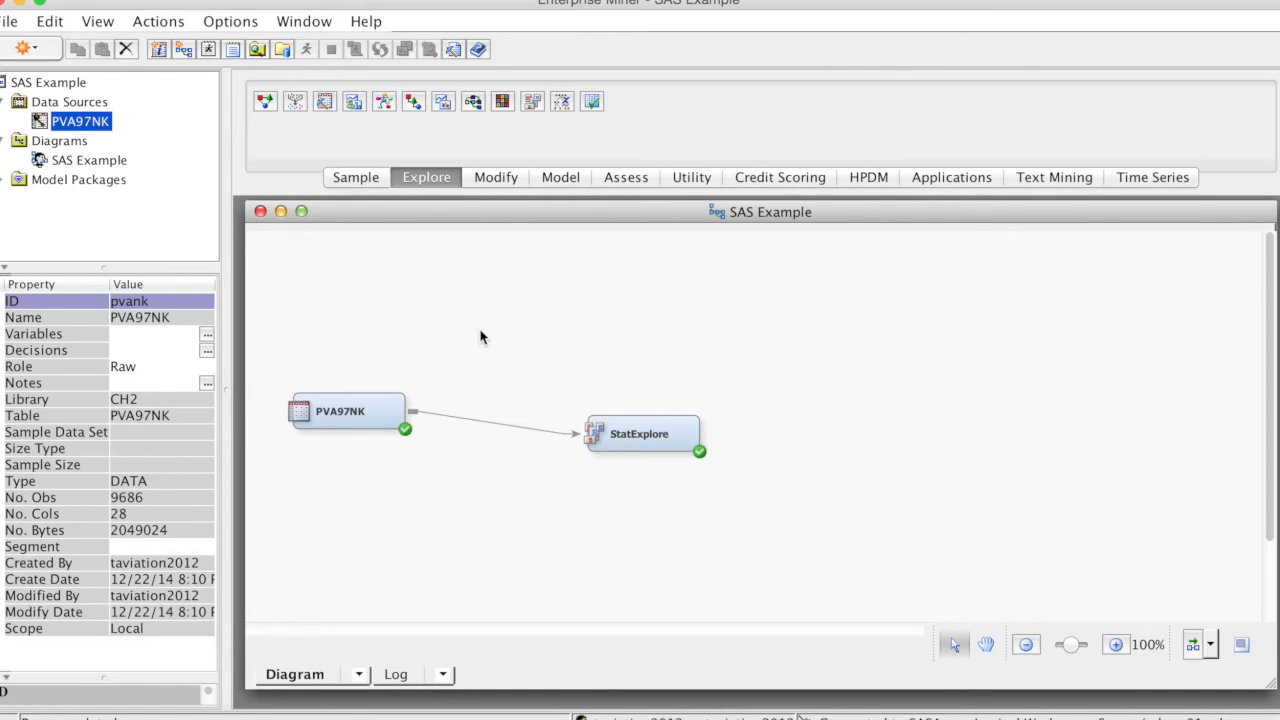
# Open the variables list of the StatExplore node in the SAS Example diagram and show the Label column
pyautogui.click(657, 436)
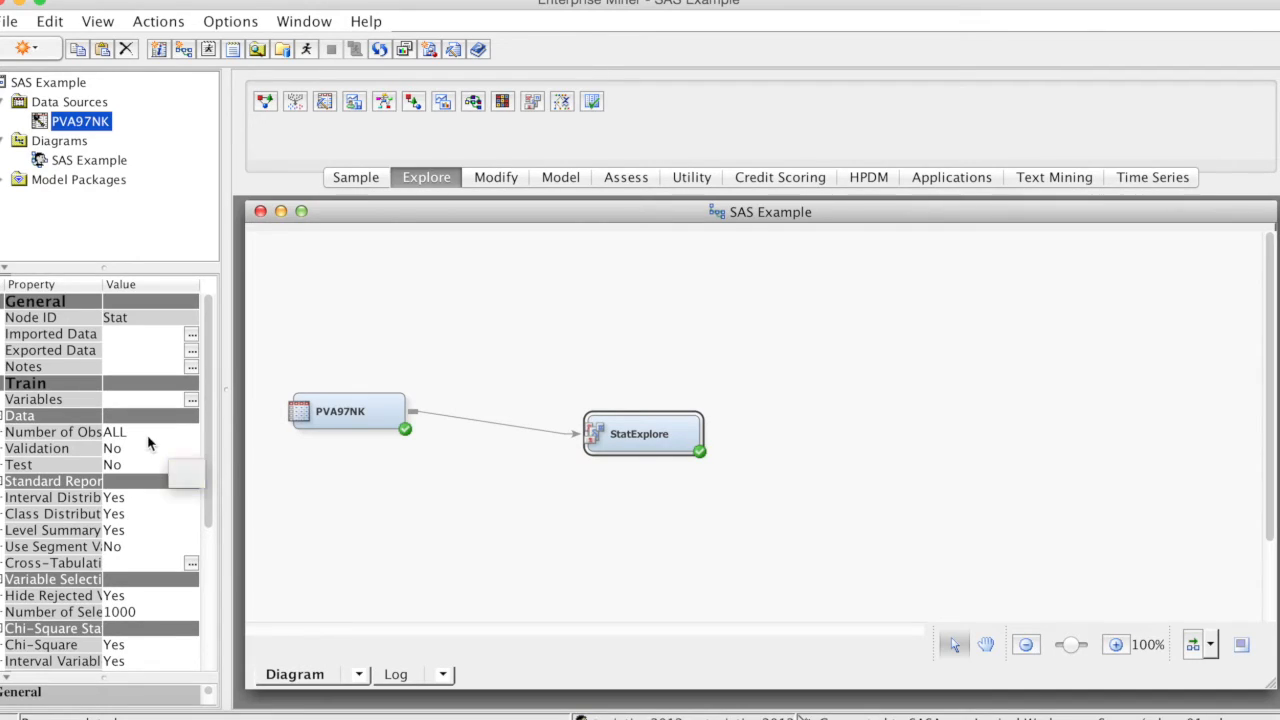
pyautogui.click(191, 401)
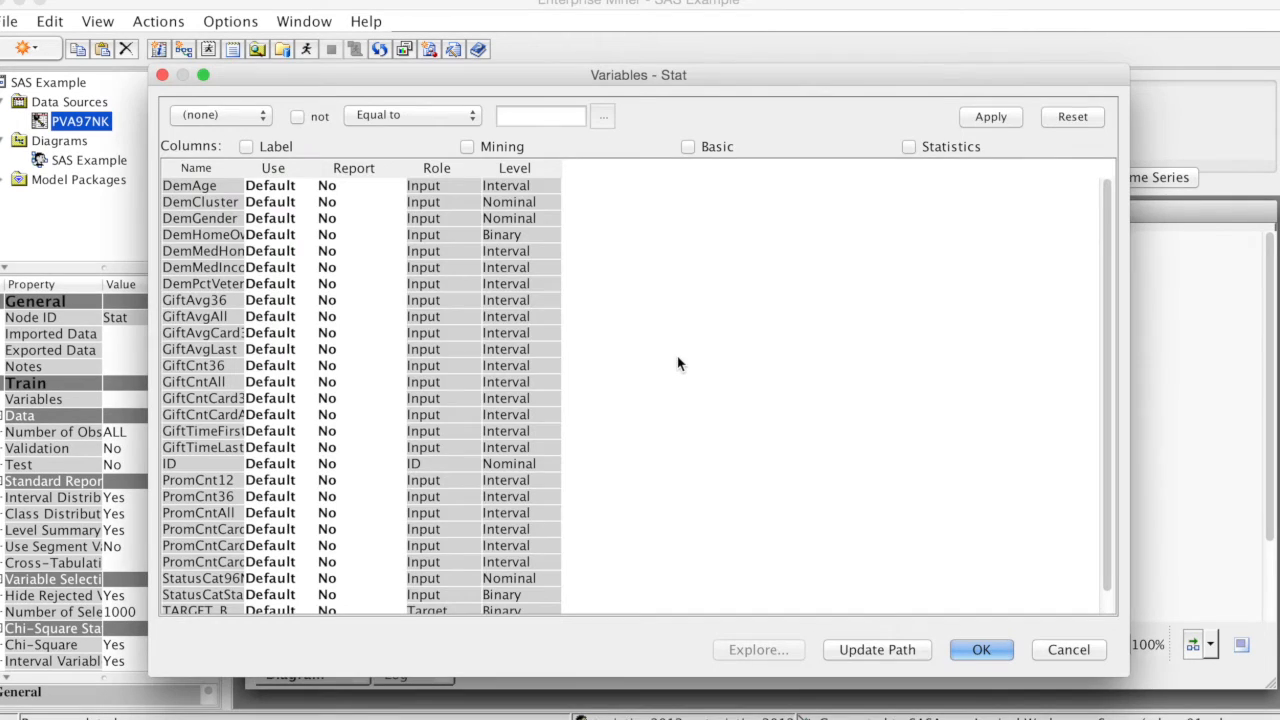
pyautogui.click(246, 147)
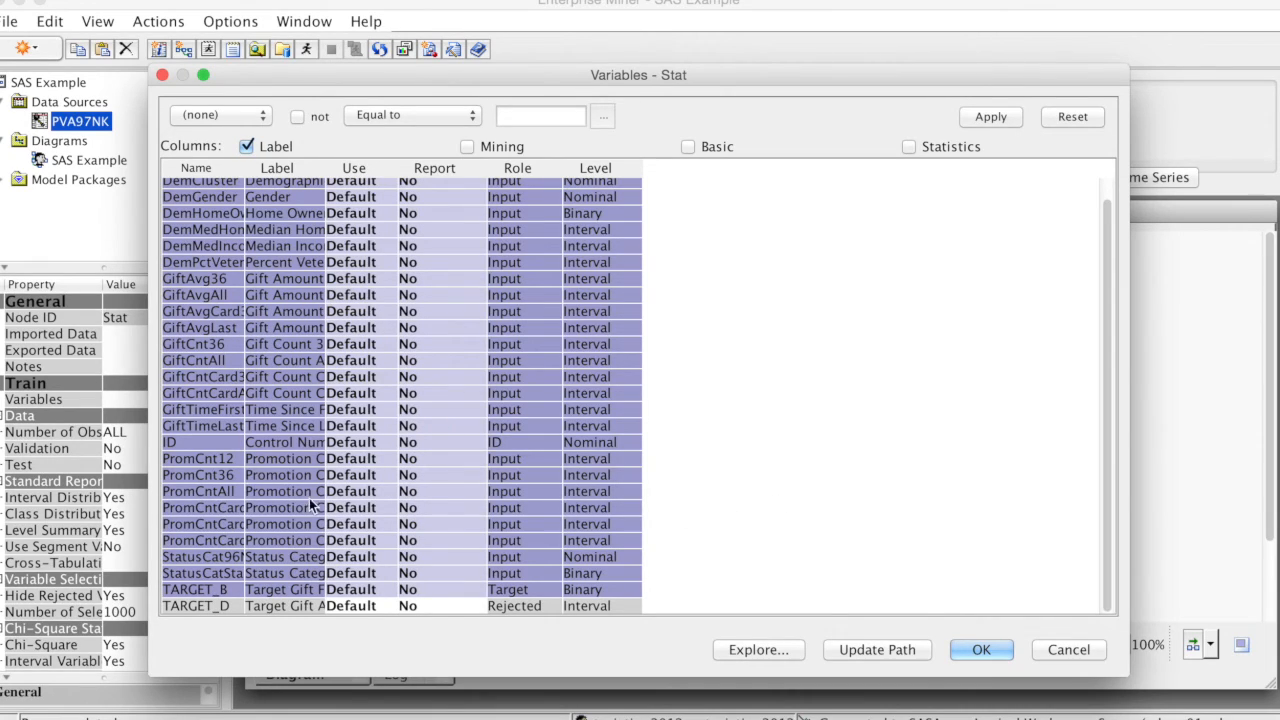
# Explore plots of all the StatExplore variables except ID and TARGET_D
pyautogui.keyDown('super'); pyautogui.click(167, 445); pyautogui.keyUp('super')
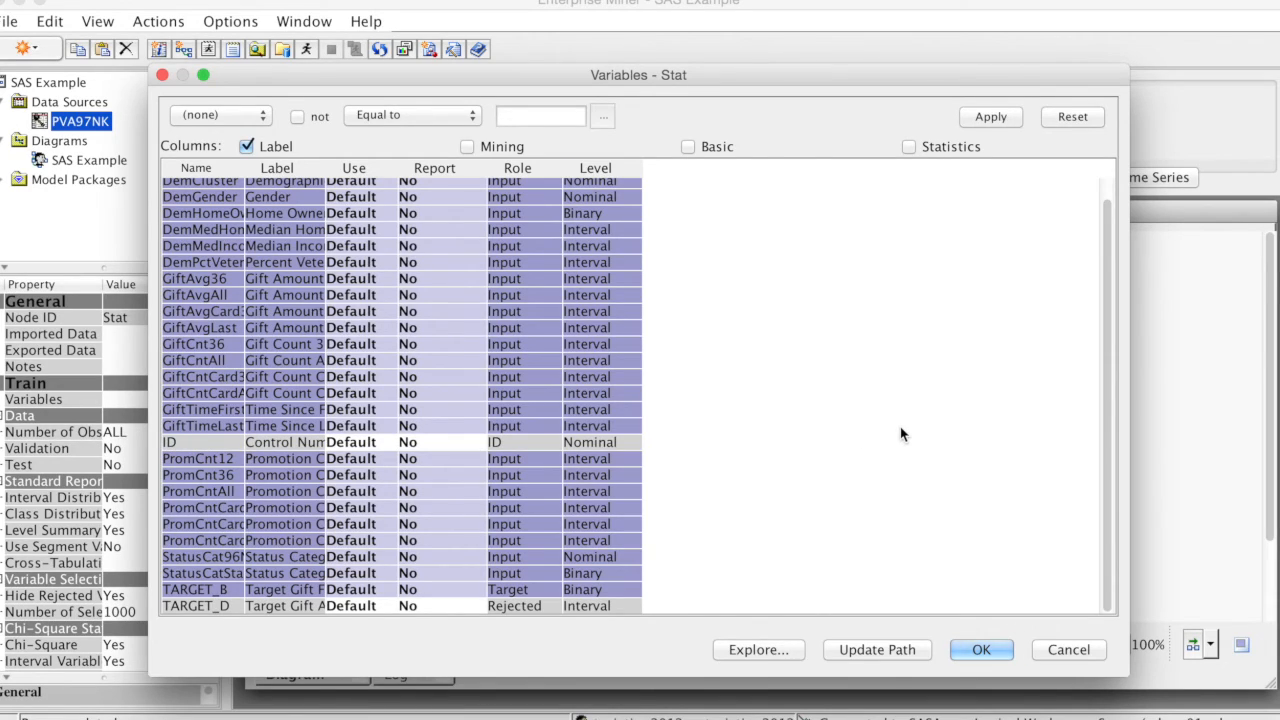
pyautogui.click(782, 650)
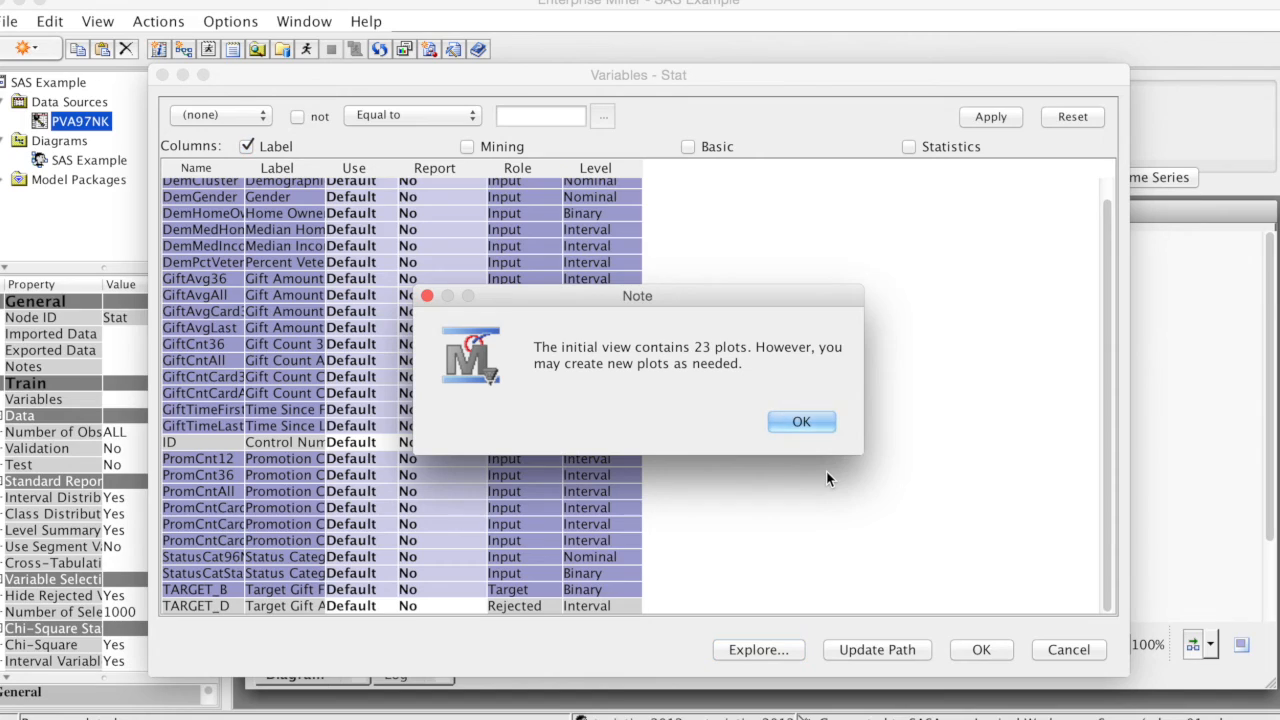
pyautogui.click(801, 423)
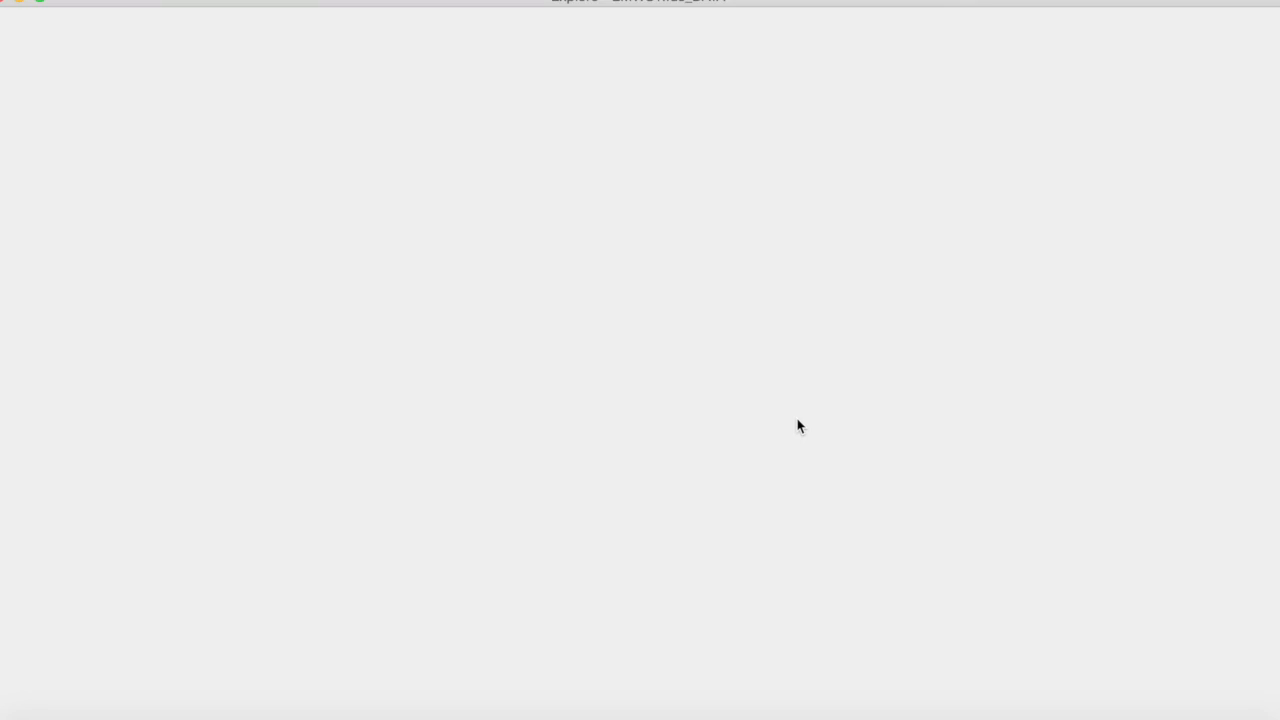